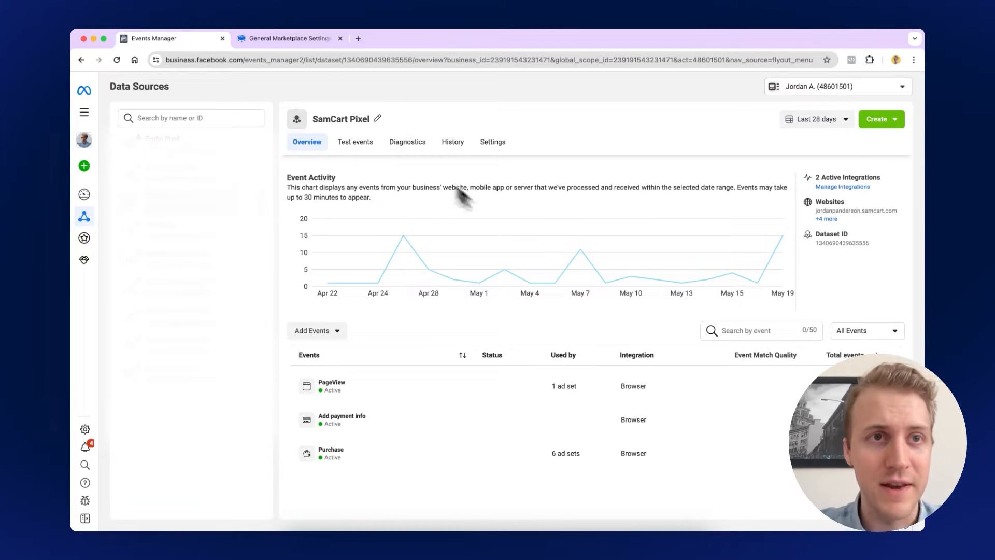
Switch to SamCart's General Marketplace Settings, where Meta pixel tracking is switched on
click(282, 40)
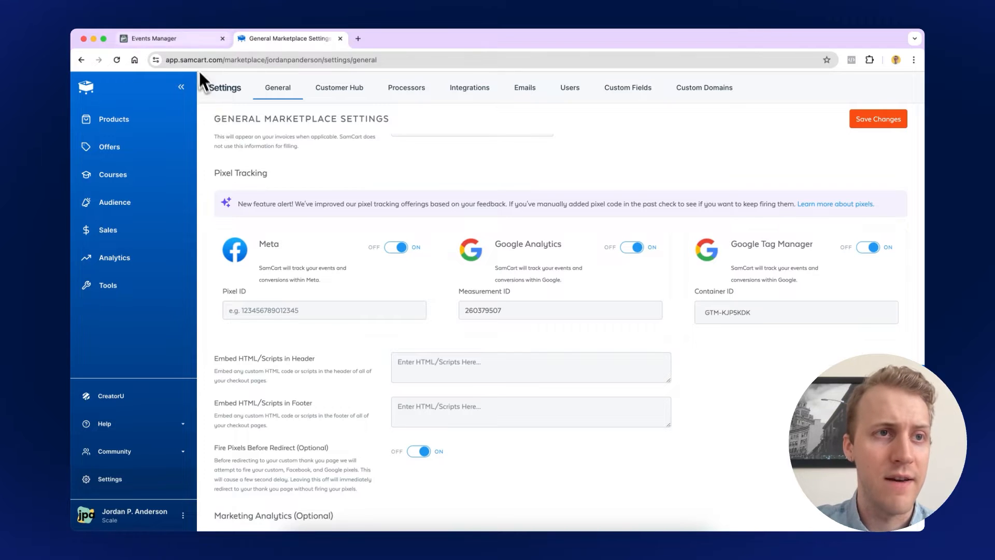
Copy the SamCart Pixel's dataset ID from Data Sources in Events Manager
click(190, 39)
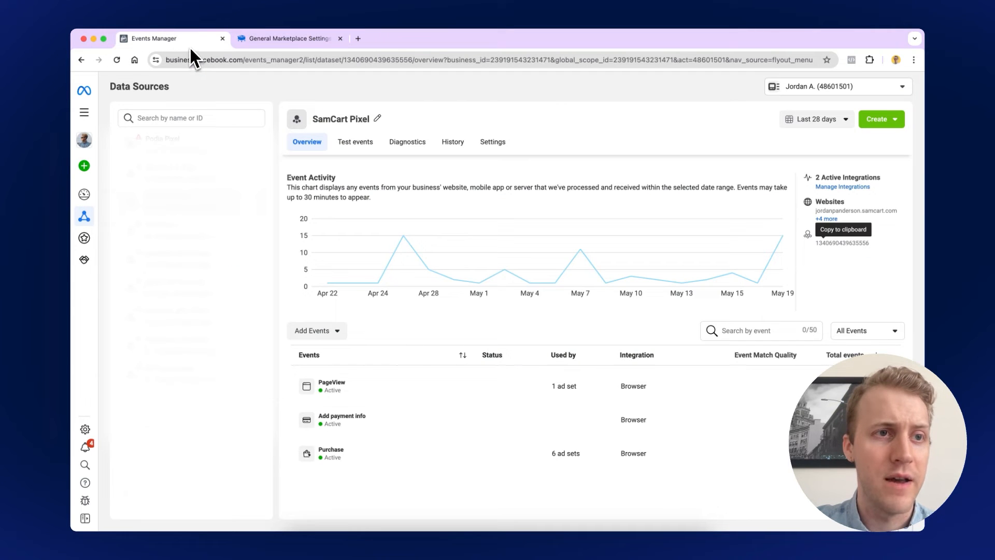
click(89, 218)
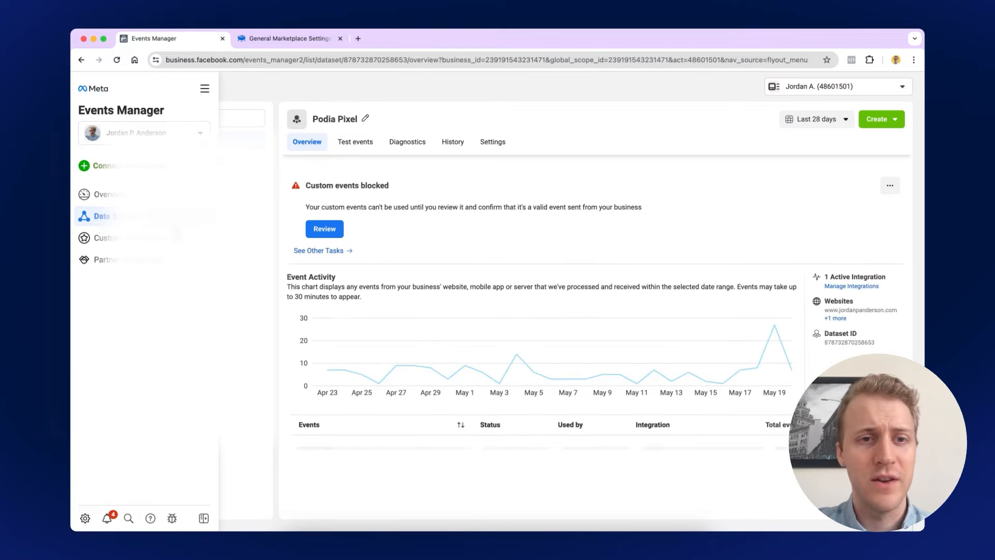
click(191, 202)
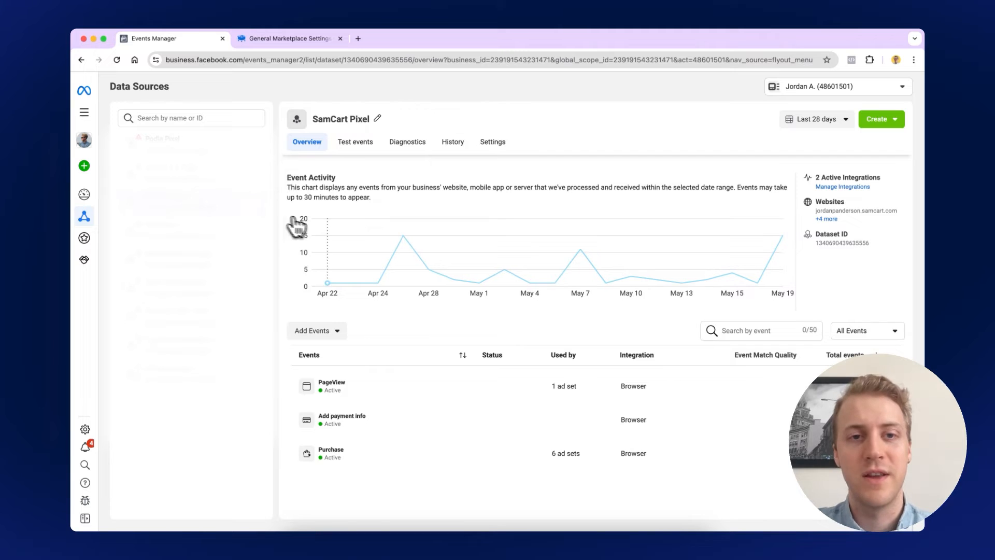
click(838, 250)
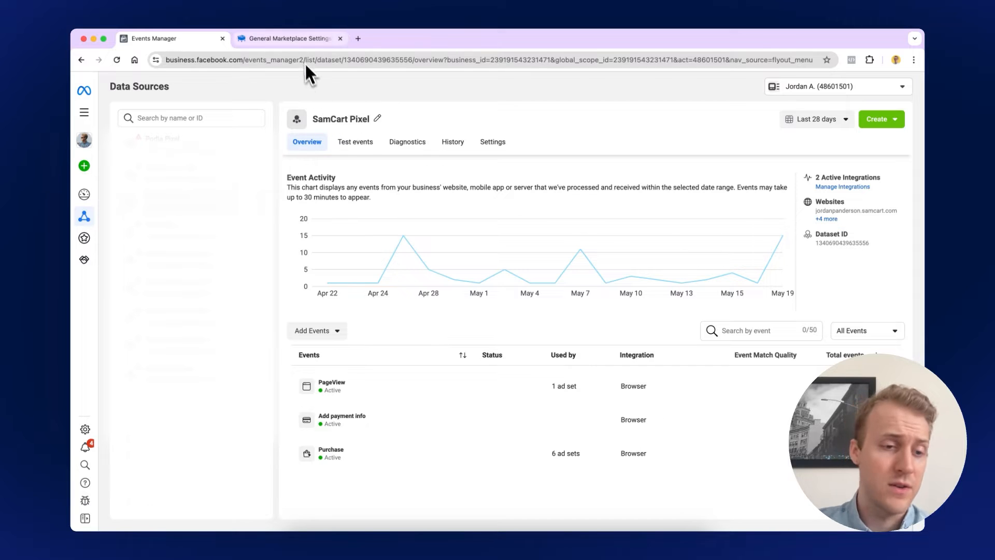
click(300, 39)
Paste the copied dataset ID into the Meta Pixel ID field and save the settings
click(361, 310)
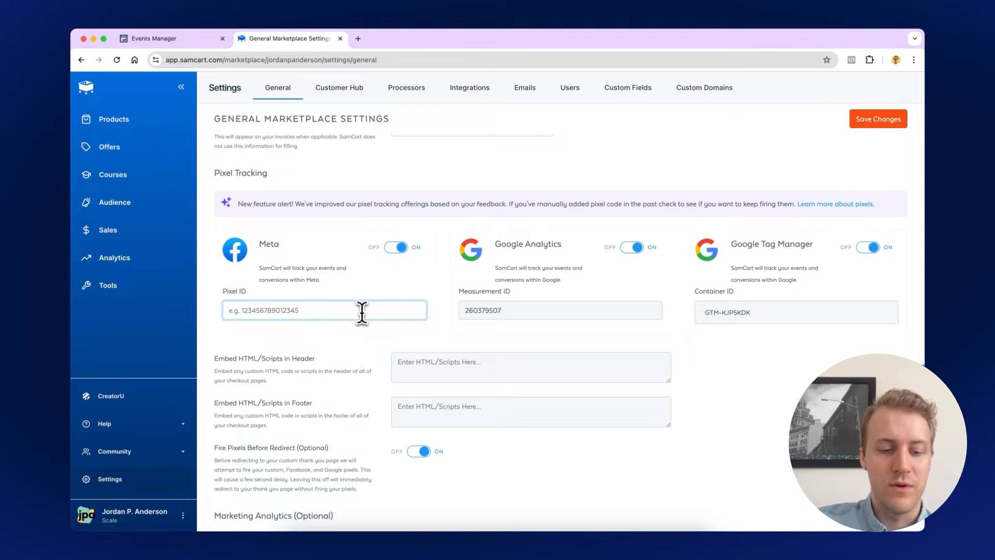
key(super+v)
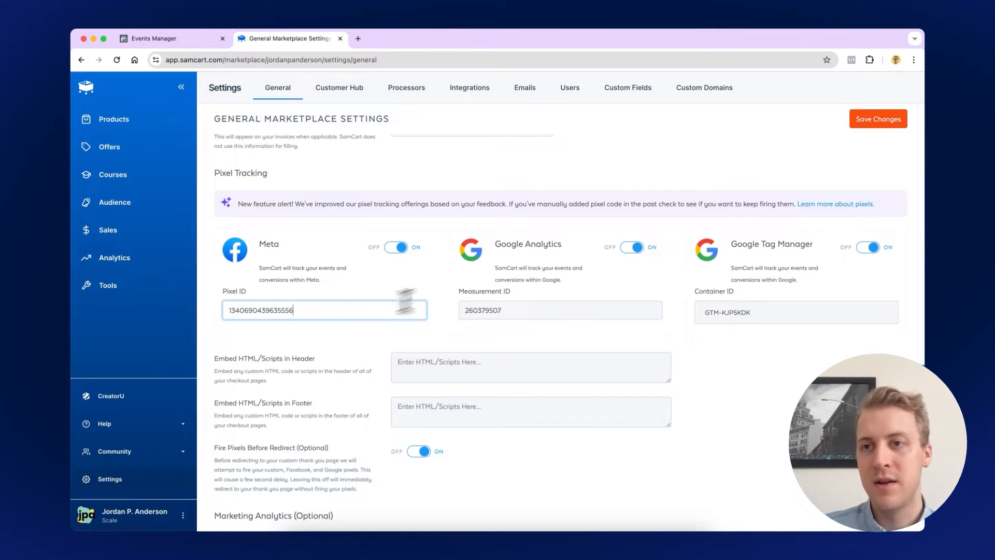
click(875, 120)
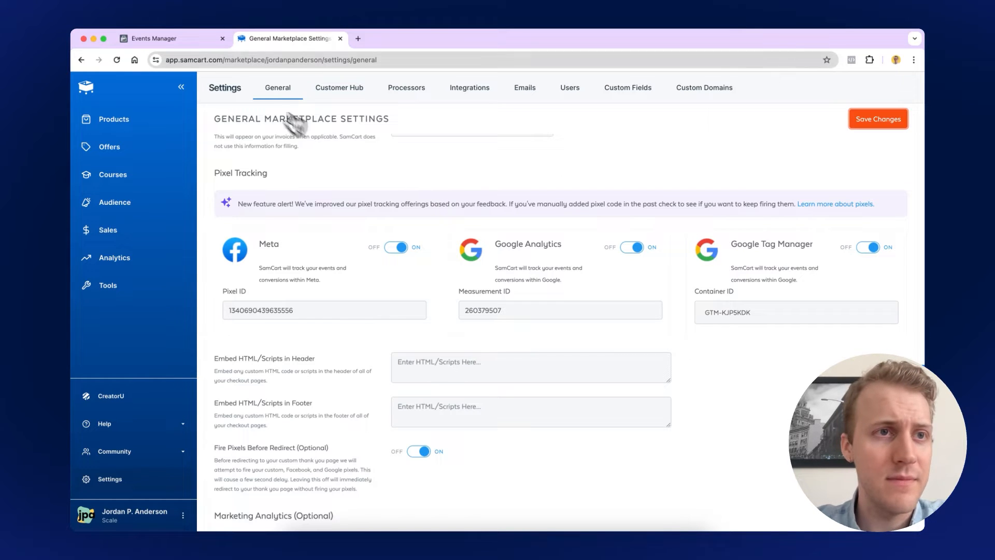
Turn on Test Mode for the Killer Closed Captions product and save it
click(103, 122)
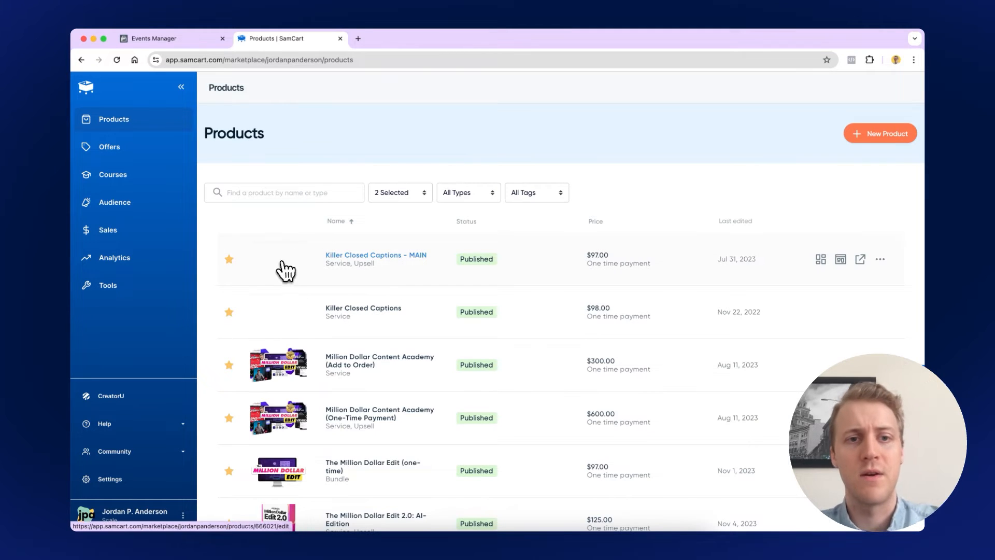
click(281, 261)
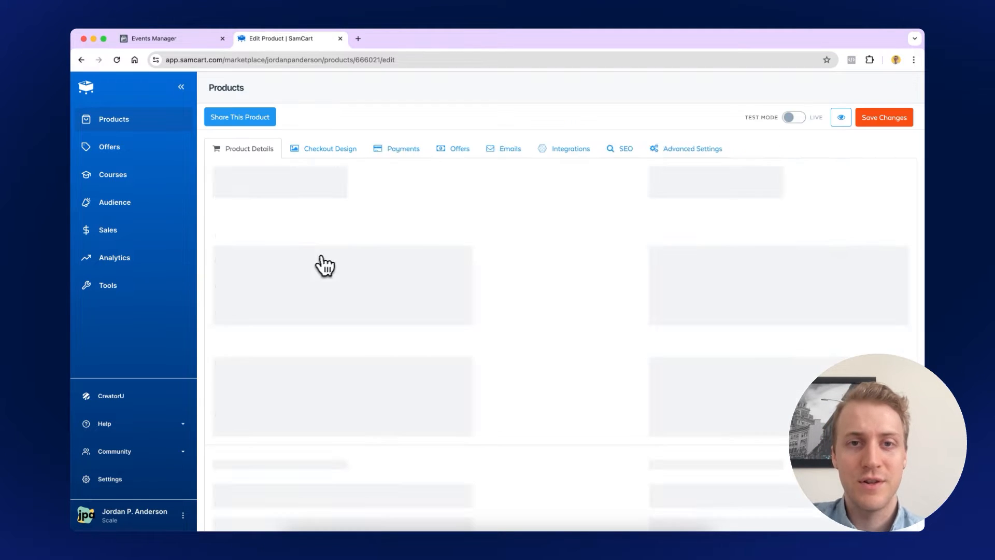
click(741, 118)
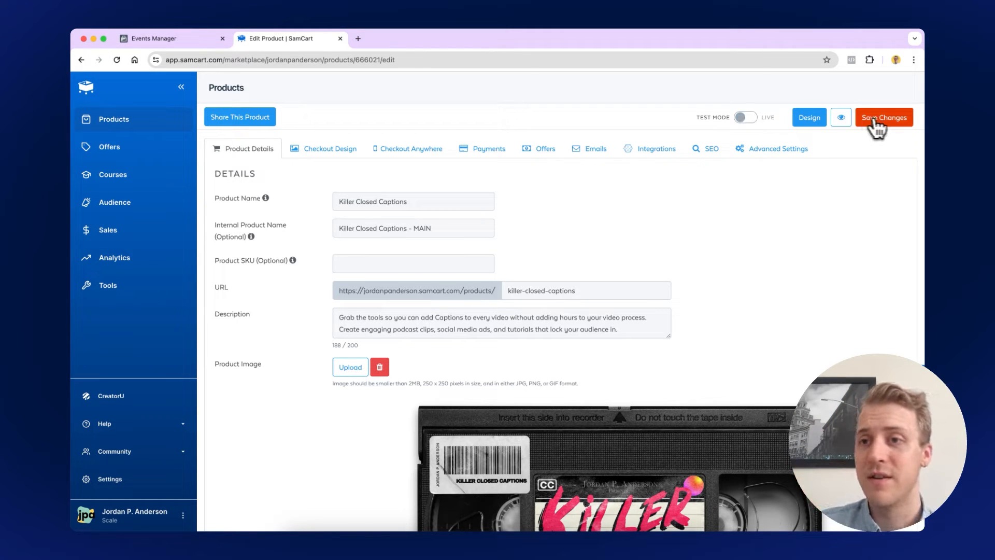
click(897, 124)
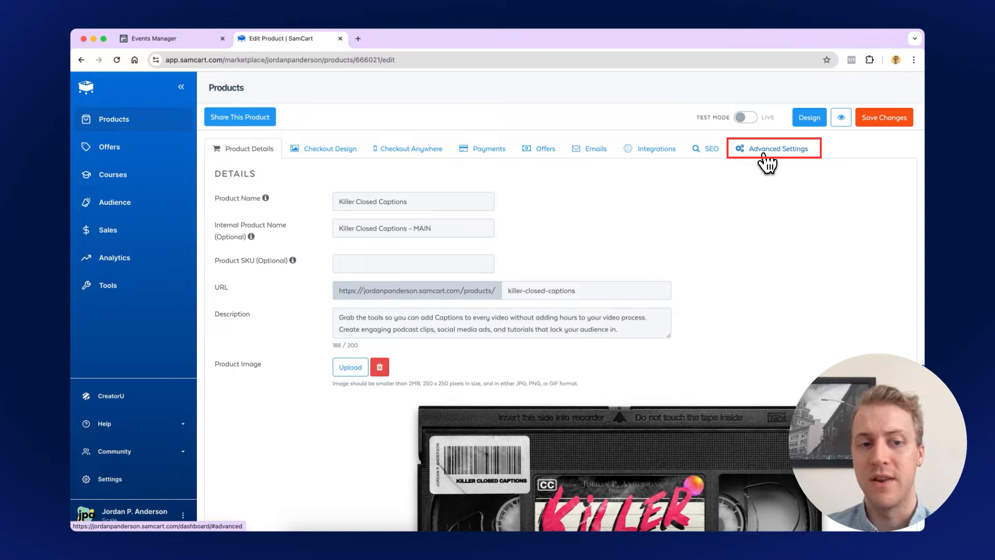
Delete the Purchase pixel script from the post-order scripts box in Advanced Settings and save
click(763, 156)
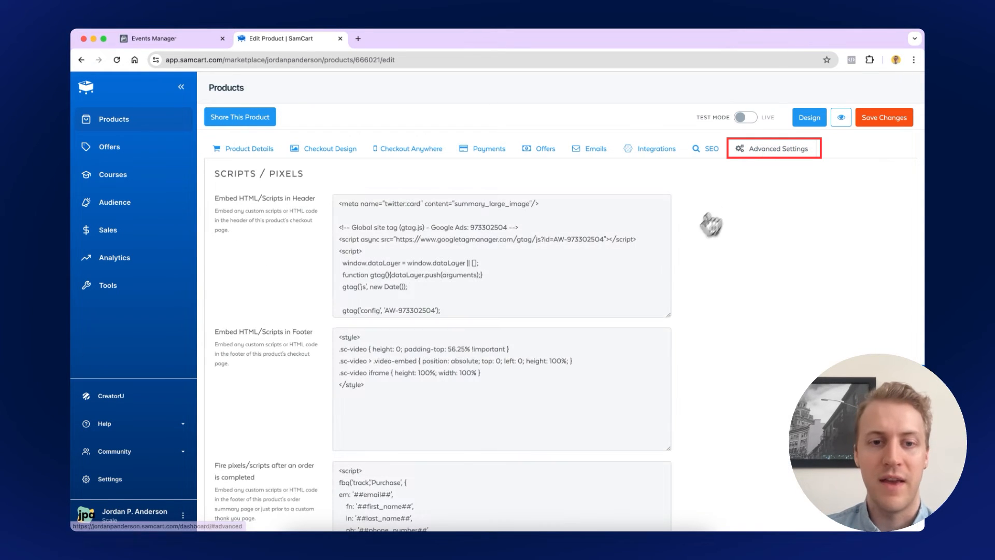
scroll(455, 278, down, 5)
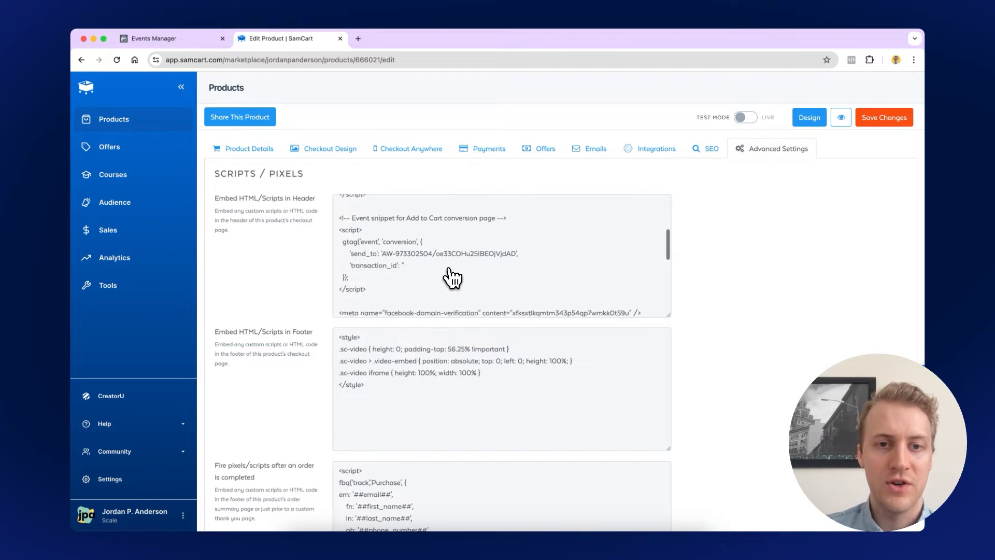
scroll(452, 277, down, 8)
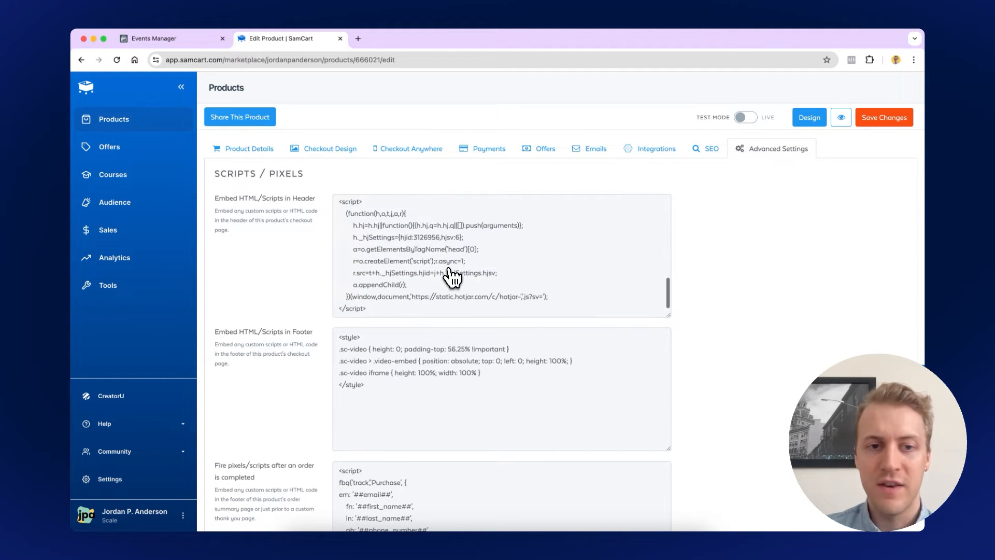
scroll(456, 273, up, 5)
scroll(456, 280, down, 6)
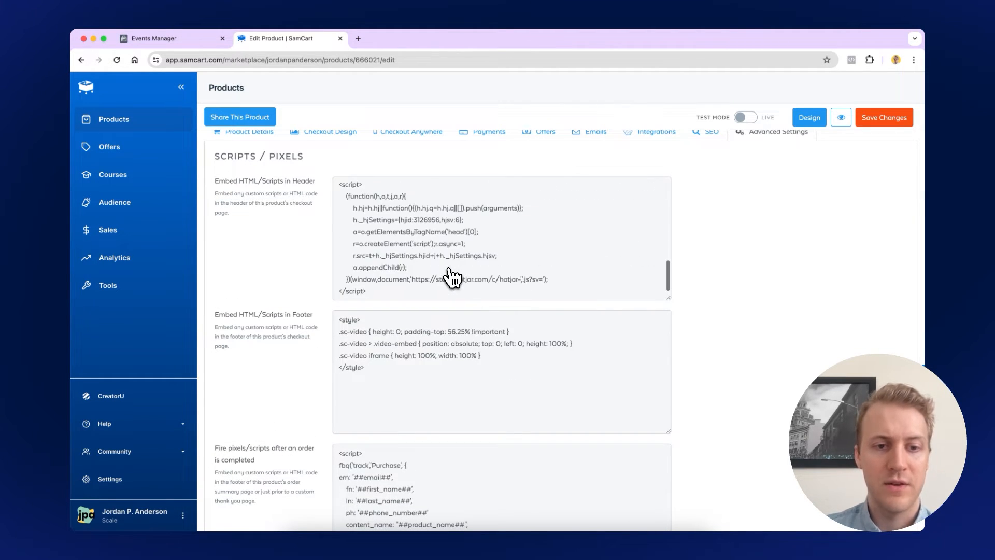
scroll(366, 357, down, 4)
drag(337, 371, 373, 271)
key(BackSpace)
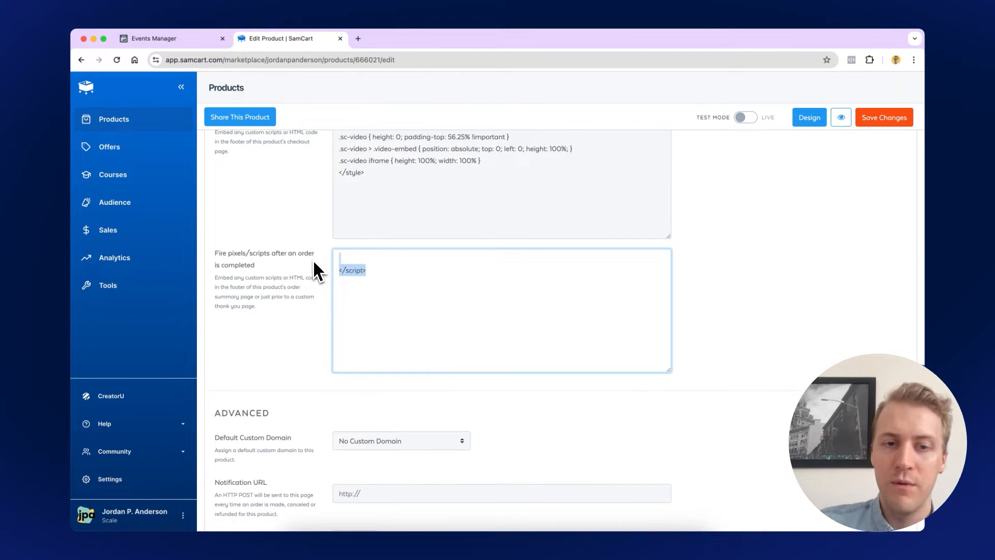
key(BackSpace)
click(881, 118)
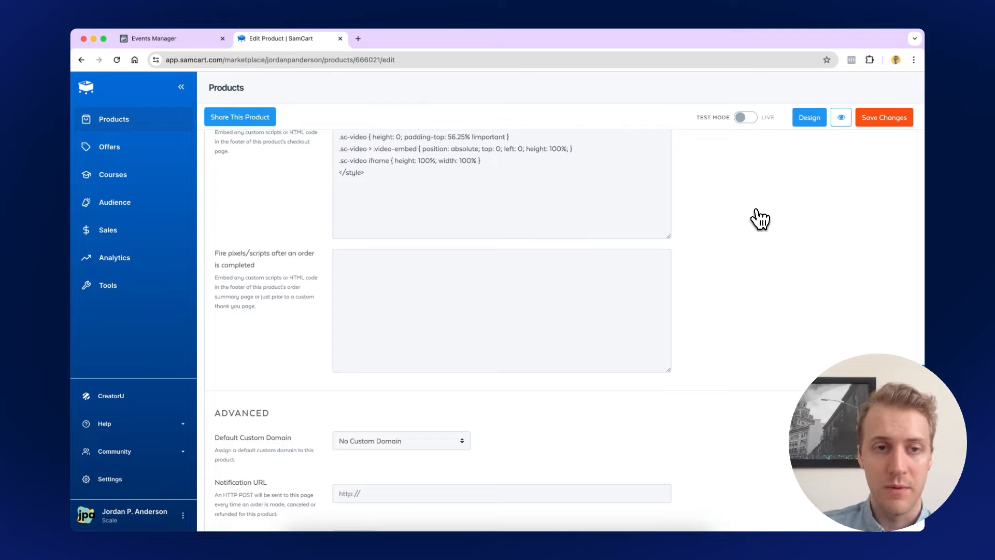
scroll(659, 343, up, 1)
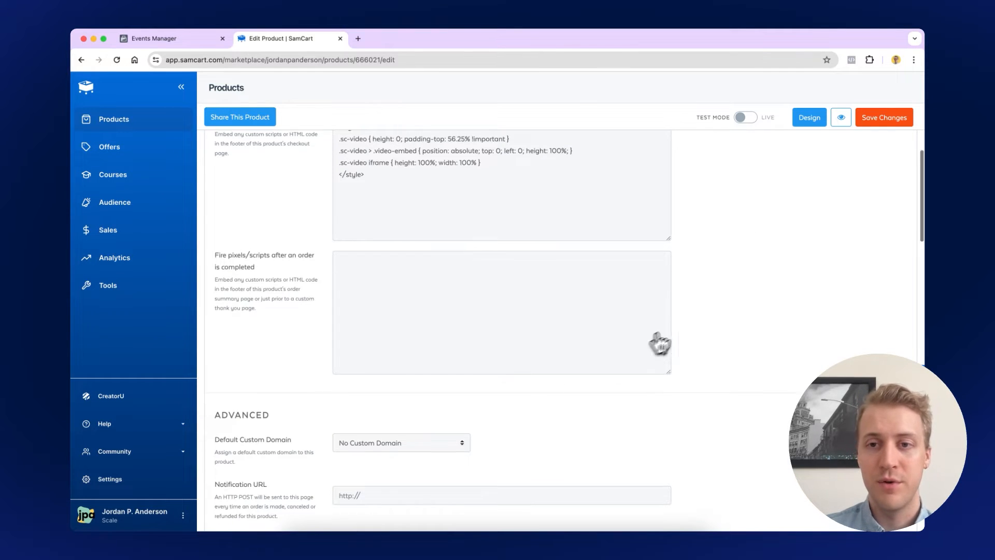
scroll(659, 343, up, 3)
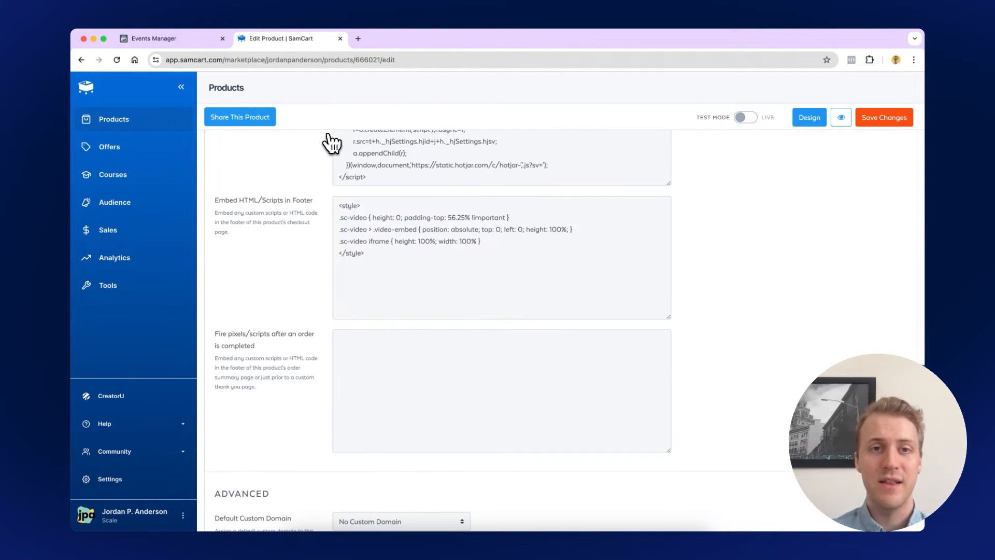
scroll(328, 141, up, 5)
Load the express mobile checkout page in a new tab and copy its URL
click(391, 154)
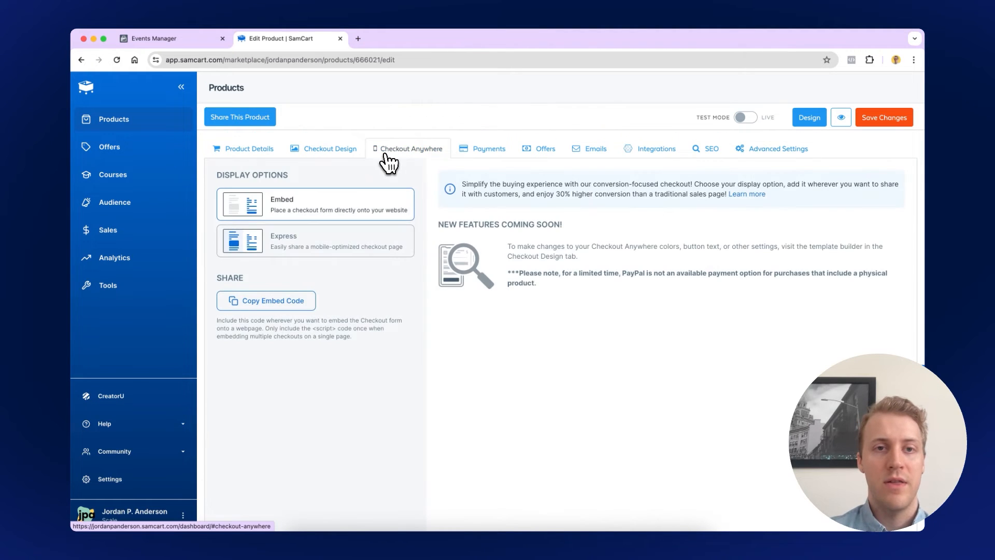
click(332, 242)
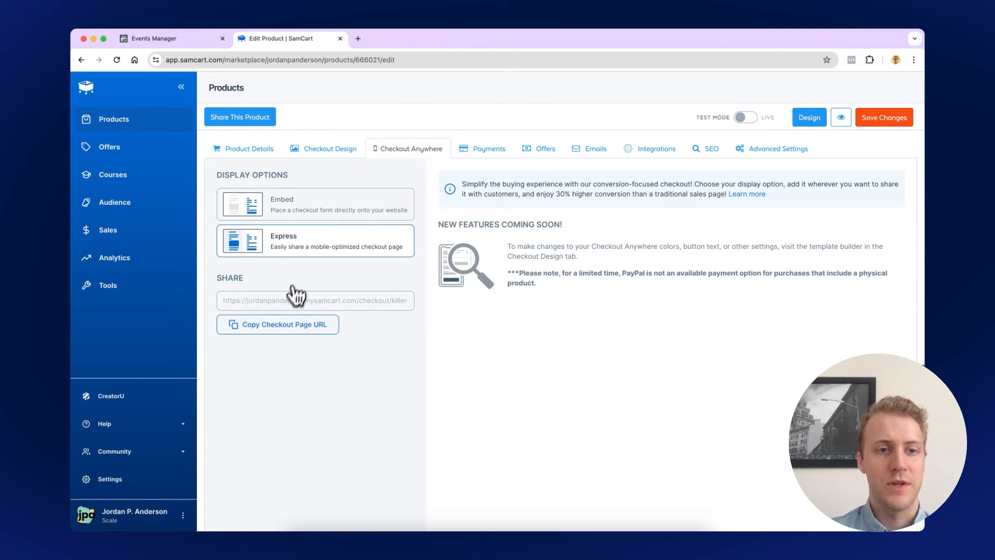
click(252, 325)
click(358, 39)
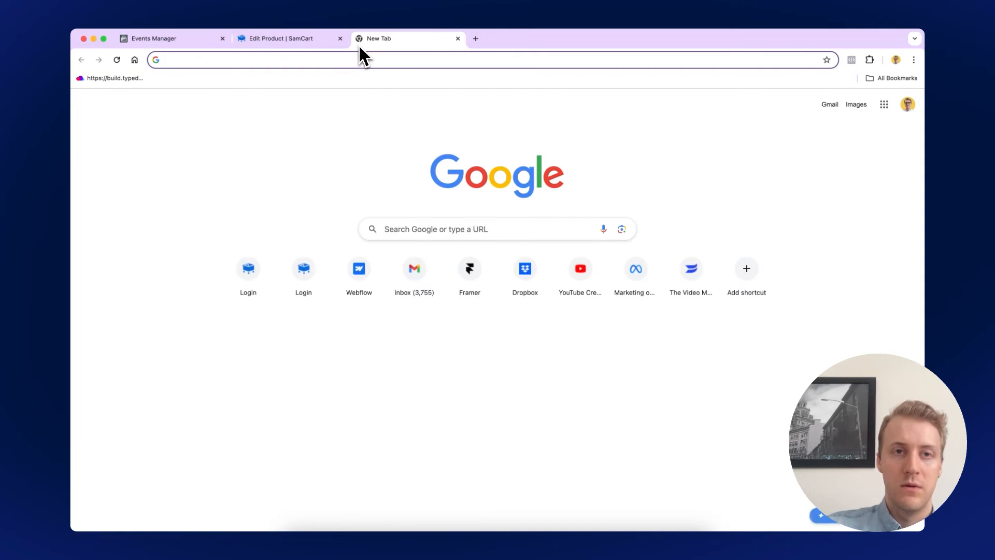
key(super+v)
key(Return)
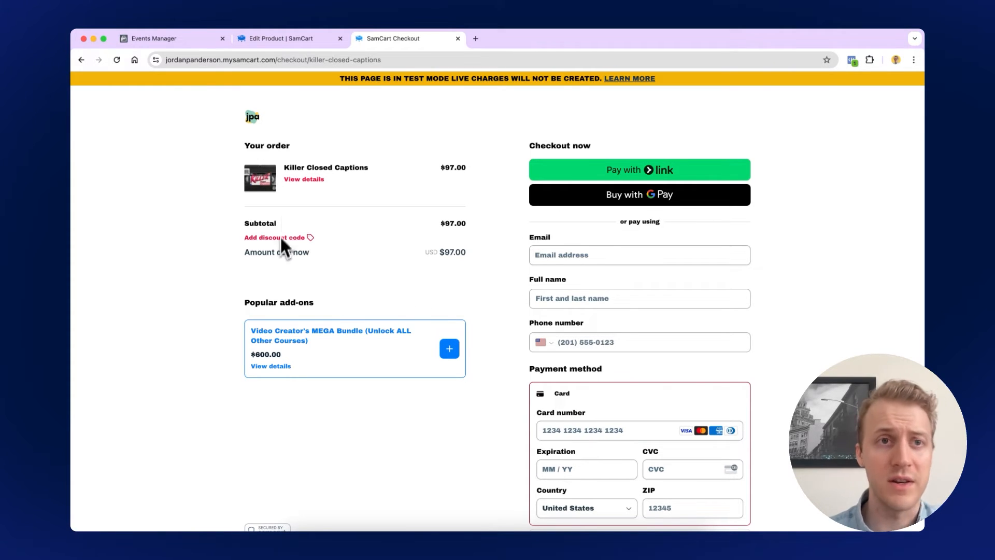
click(293, 60)
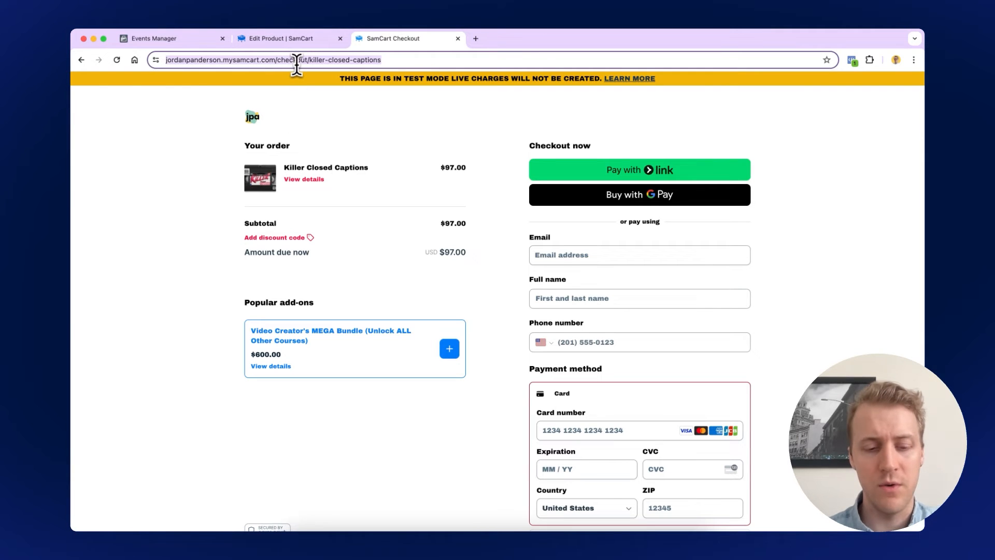
click(196, 39)
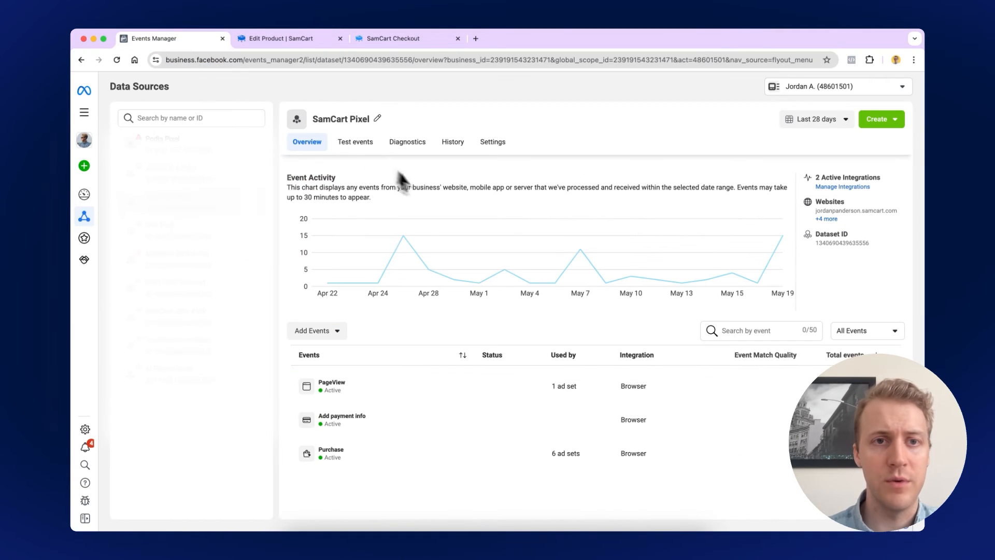
Paste the checkout URL into the pixel's Test events website check and open the site
click(362, 145)
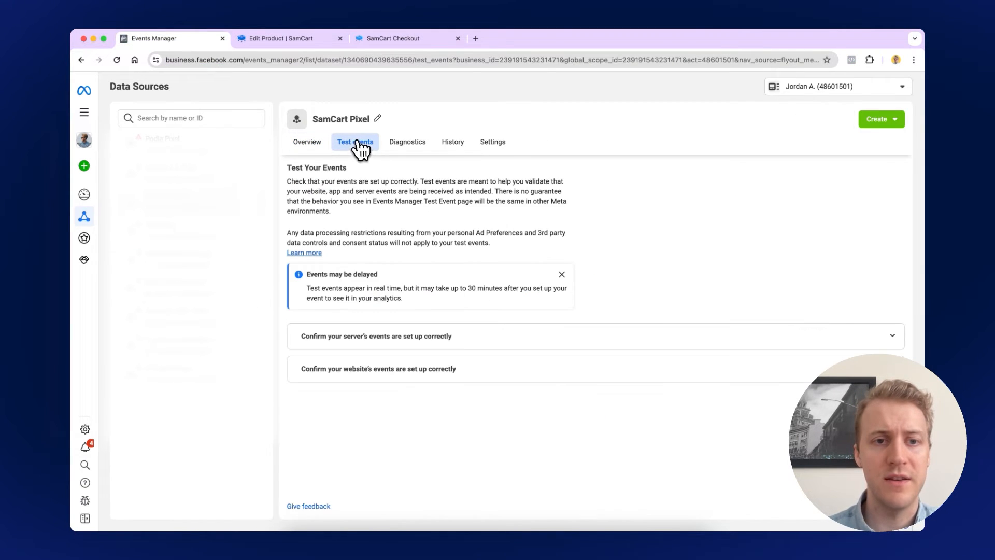
click(402, 365)
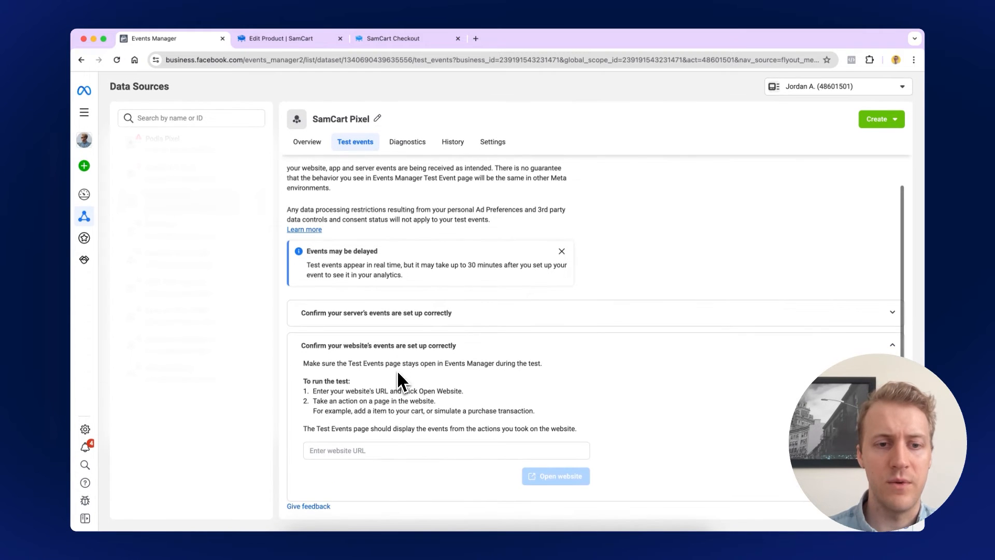
click(382, 450)
key(super+v)
click(534, 476)
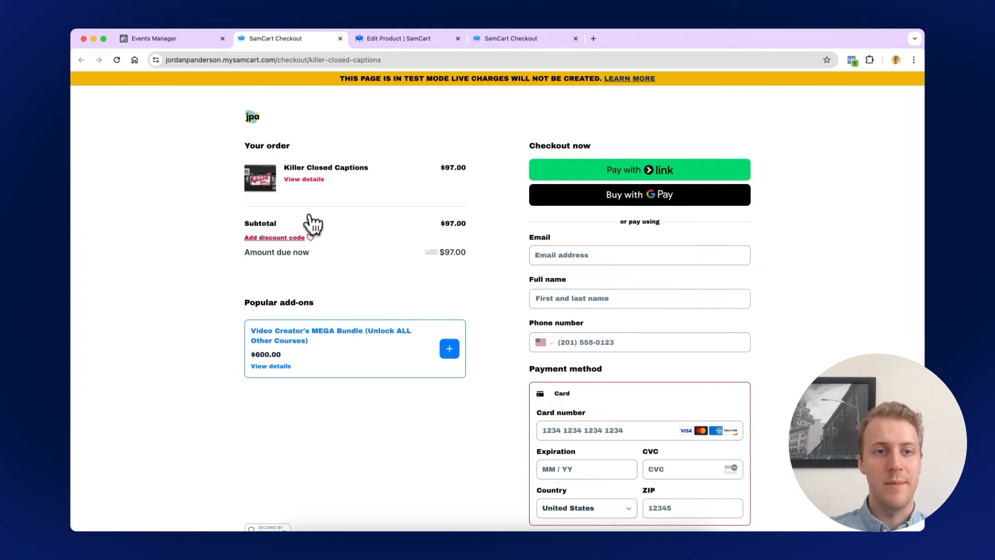
Fill in the test customer's e-mail, full name and phone number on the checkout form
click(295, 237)
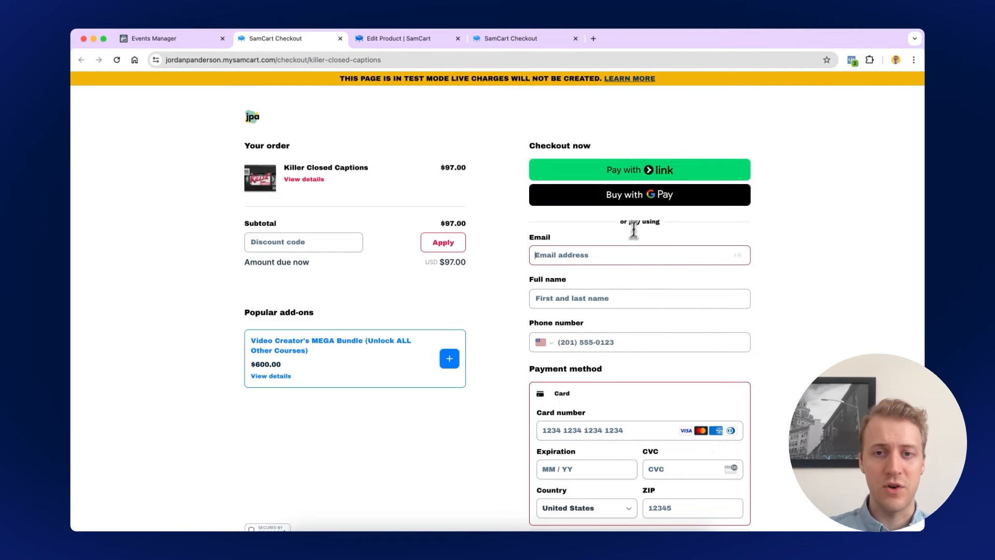
click(619, 253)
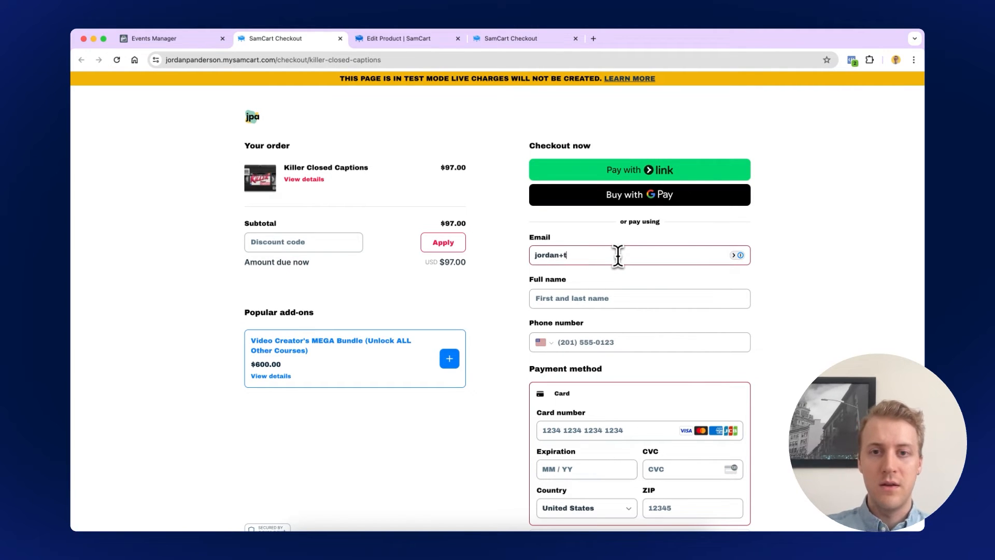
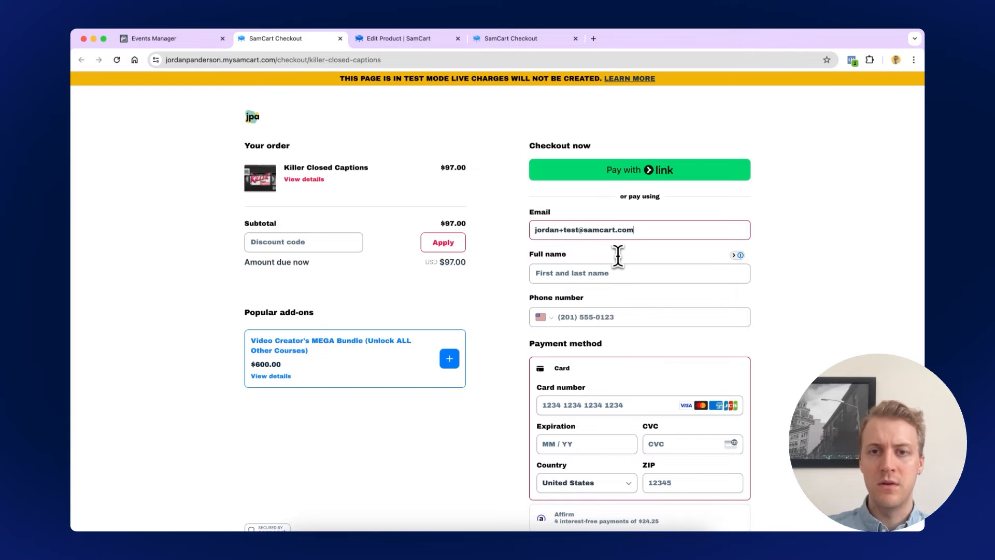
key(Tab)
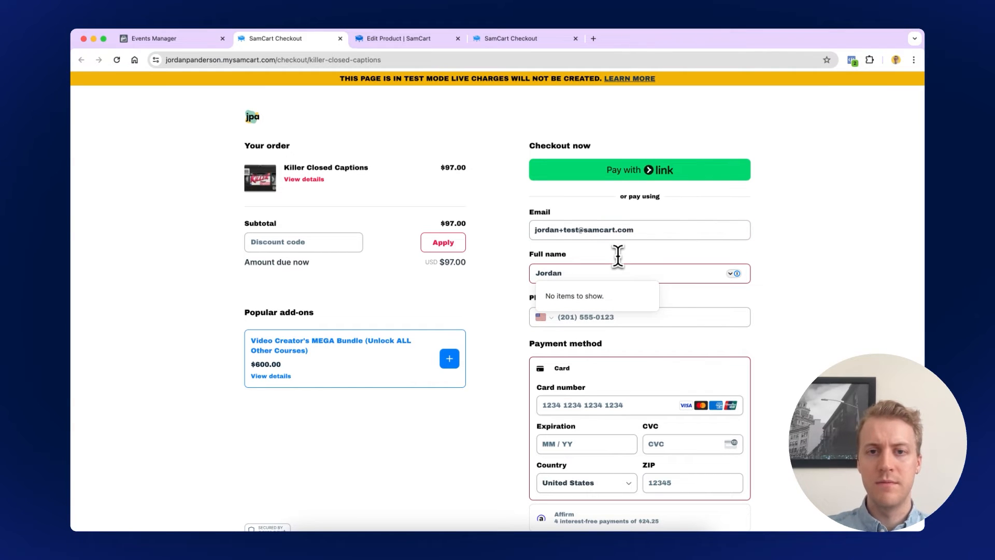
key(Tab)
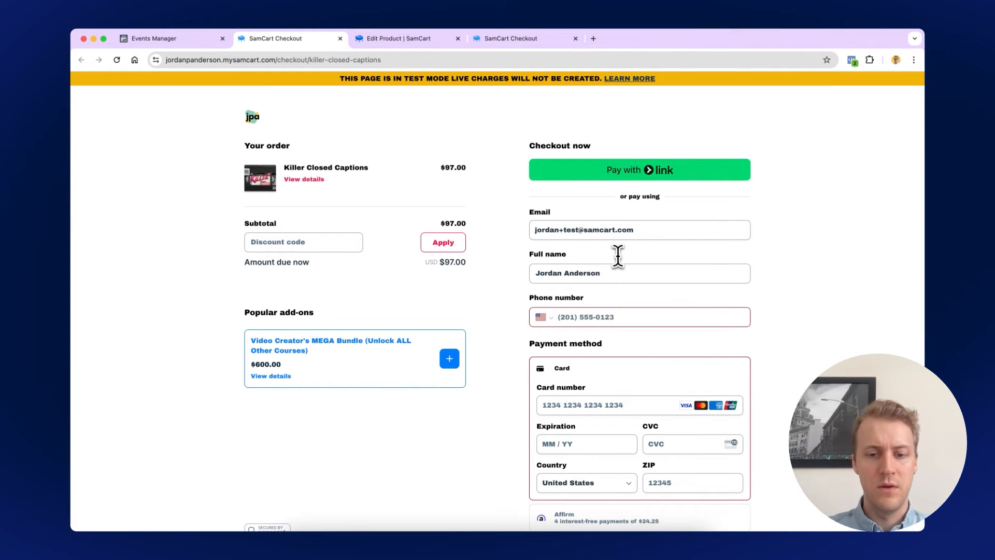
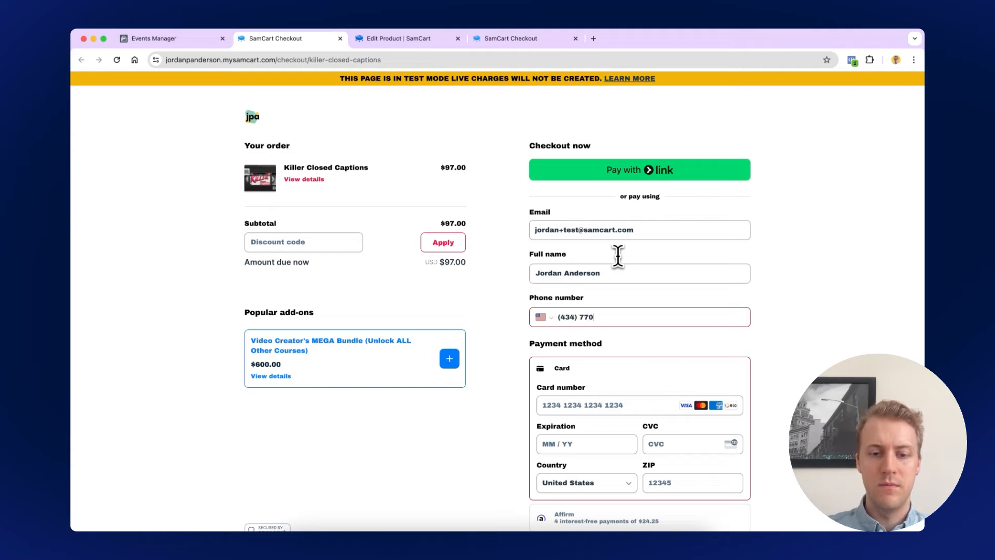
Enter the test card number, expiry, CVC and ZIP, then submit the $97 order
click(580, 405)
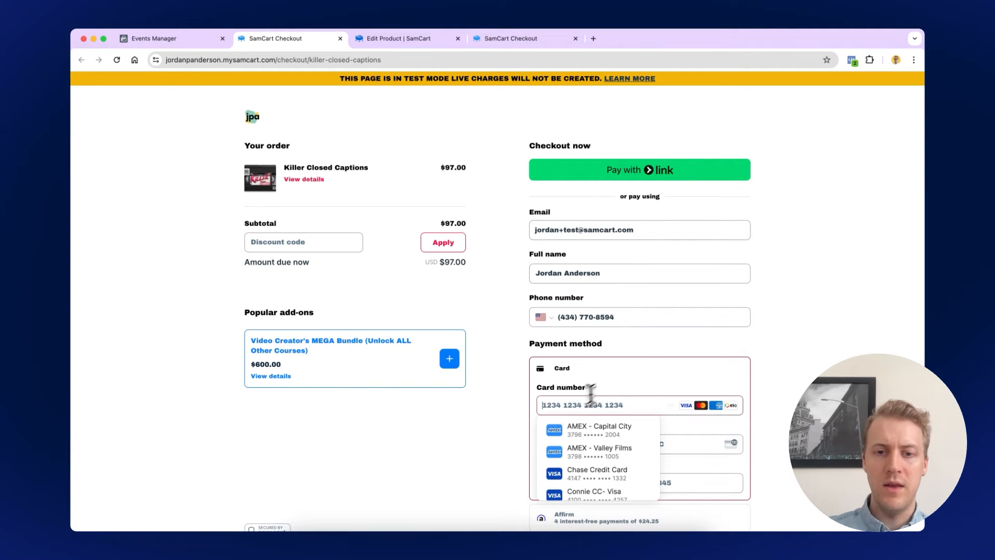
text(42424242 424)
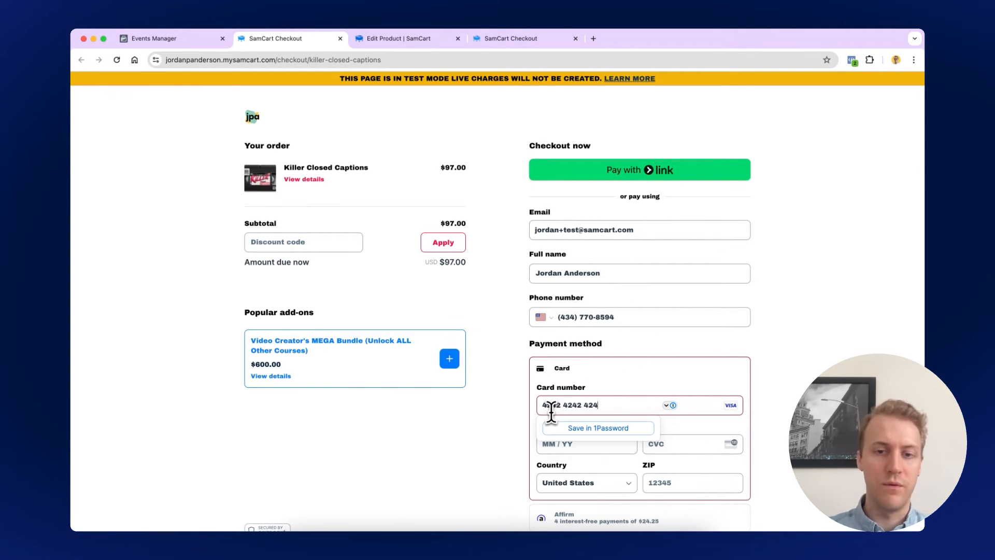
text(0424)
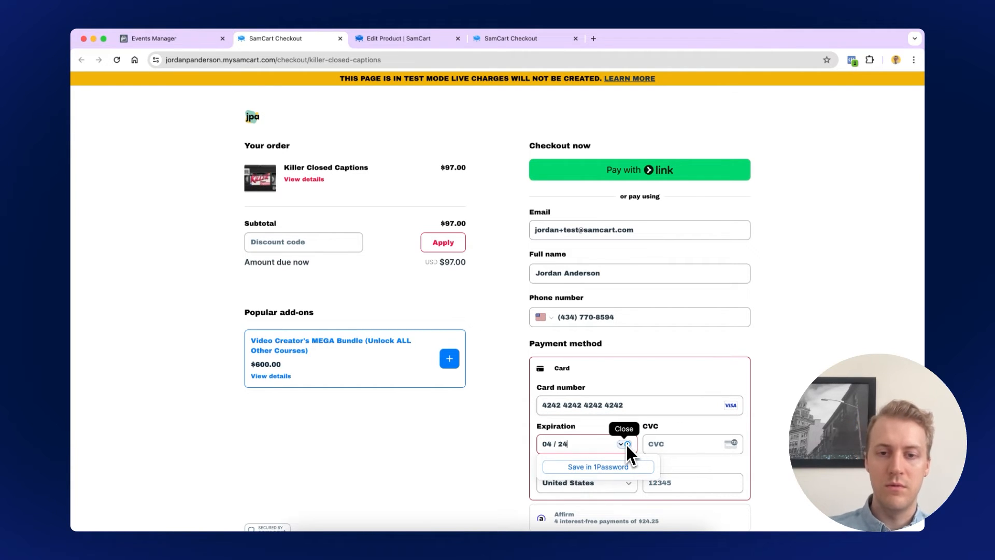
key(BackSpace)
text(5)
click(658, 444)
text(424)
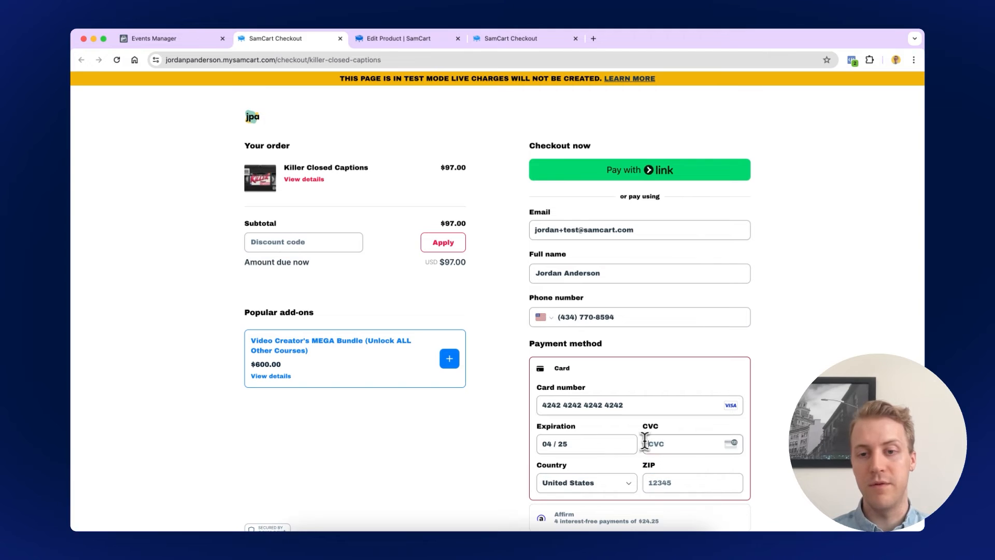
click(699, 483)
text(42424)
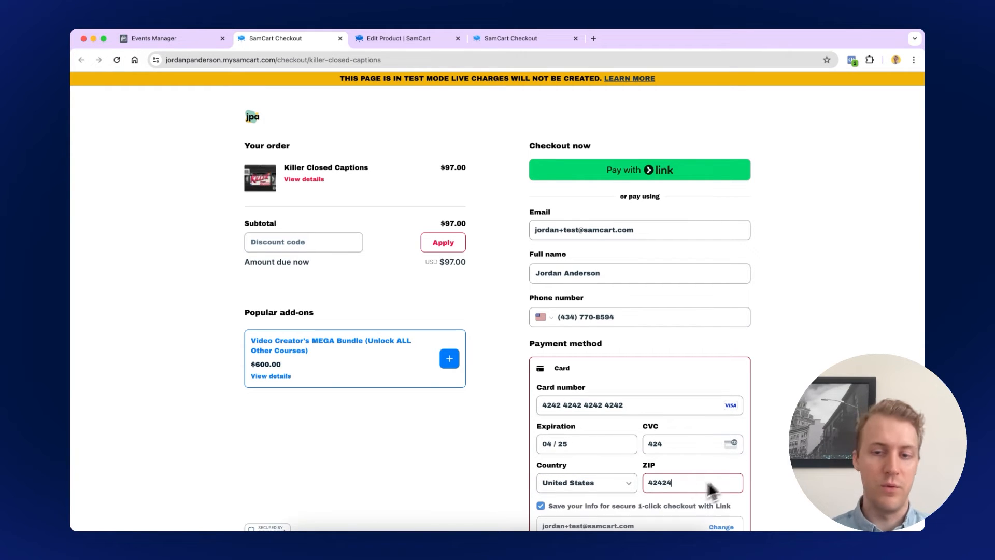
click(778, 454)
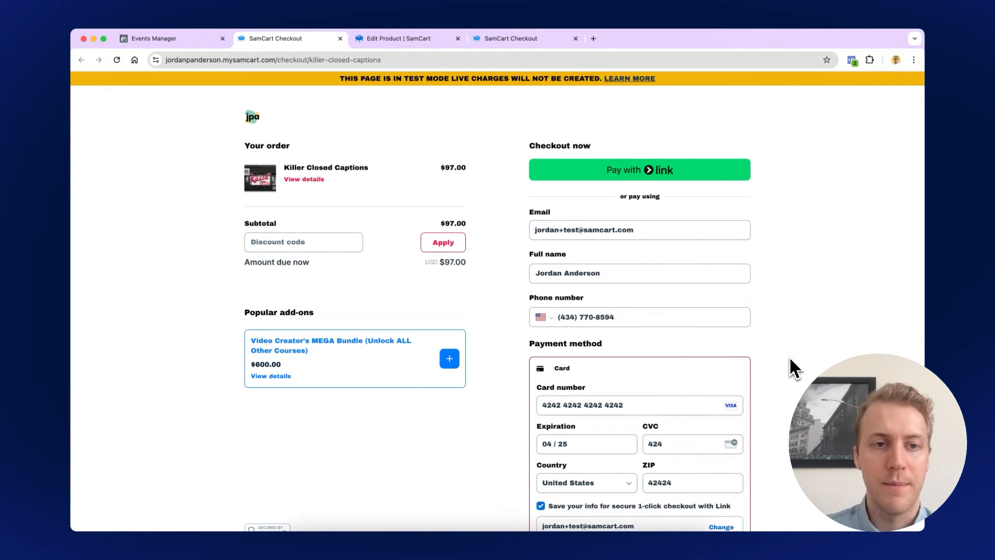
scroll(755, 344, down, 5)
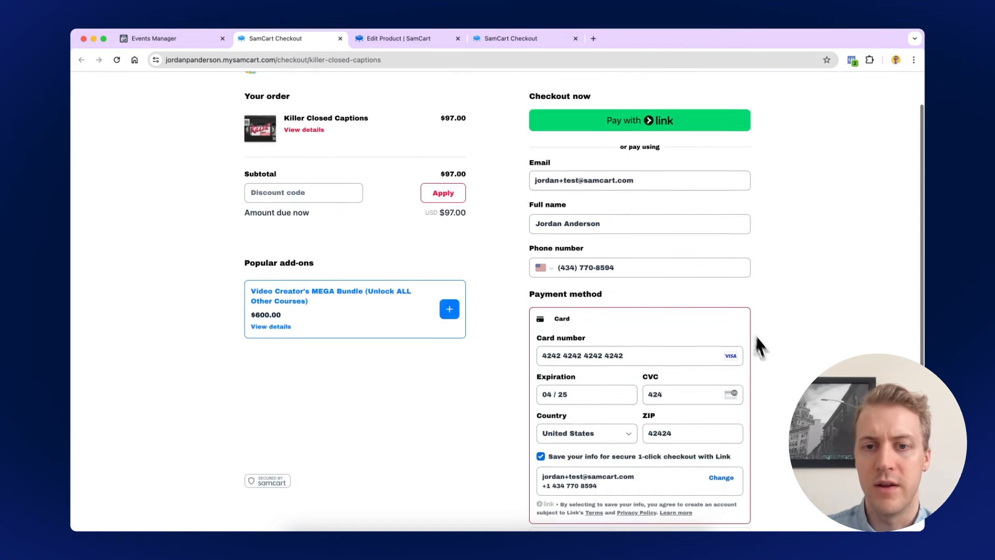
scroll(778, 375, down, 2)
click(668, 461)
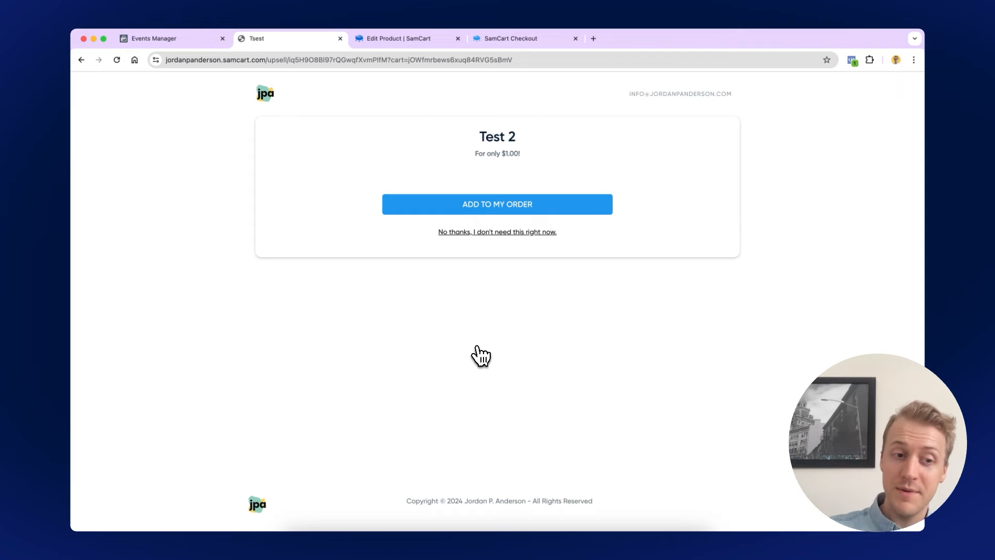
Add the $1.00 Test 2 upsell to the order
click(397, 210)
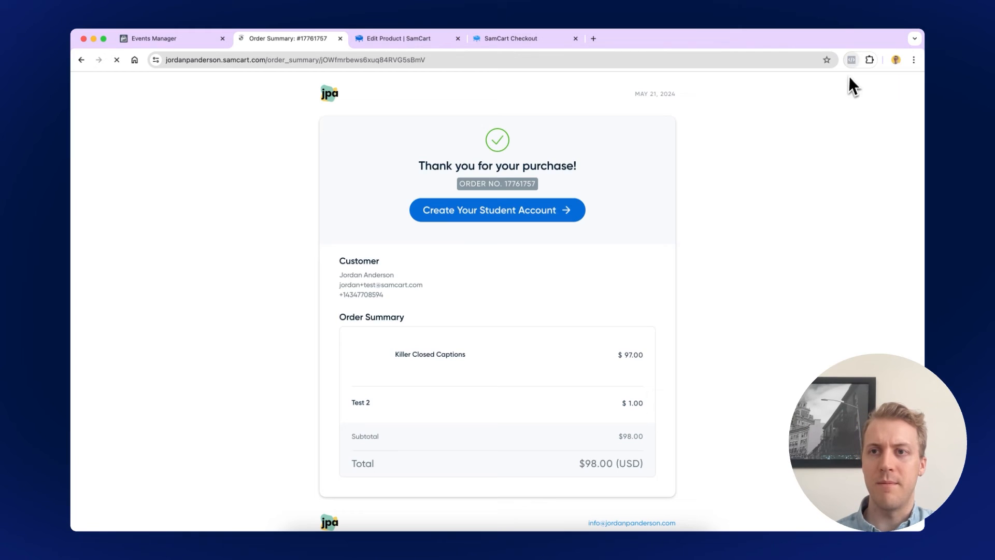
Confirm in Meta Pixel Helper that PageView and a 98 USD Purchase event fired
click(852, 60)
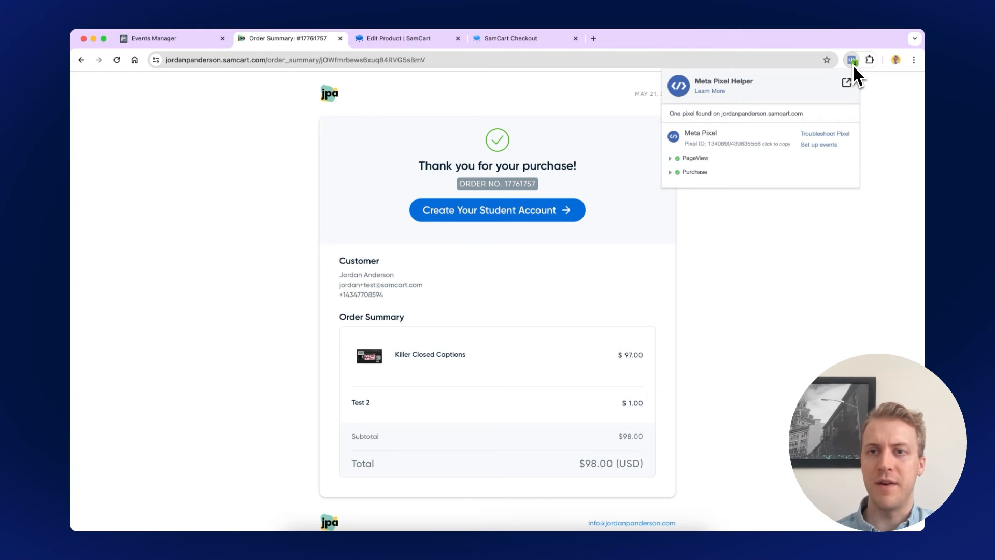
click(683, 172)
click(679, 158)
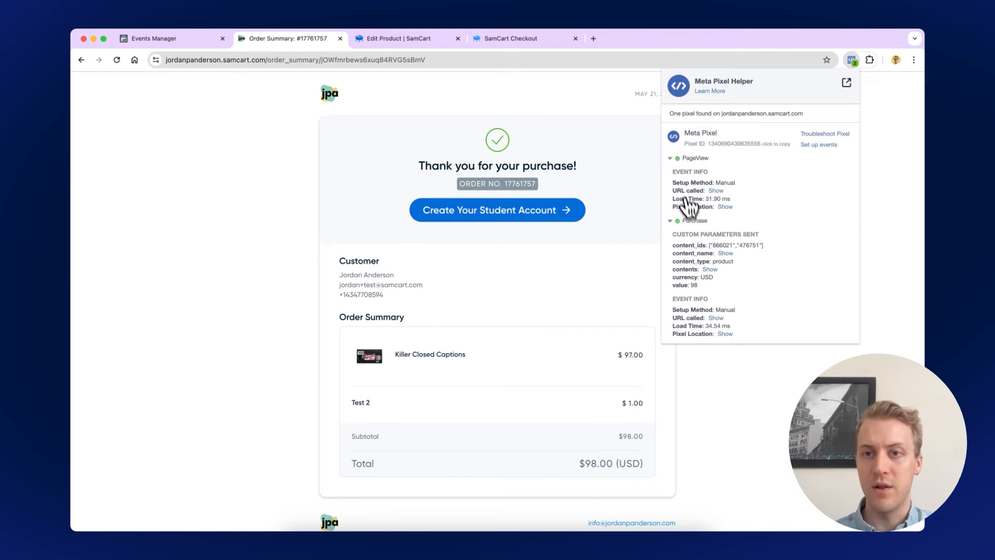
click(681, 158)
click(678, 172)
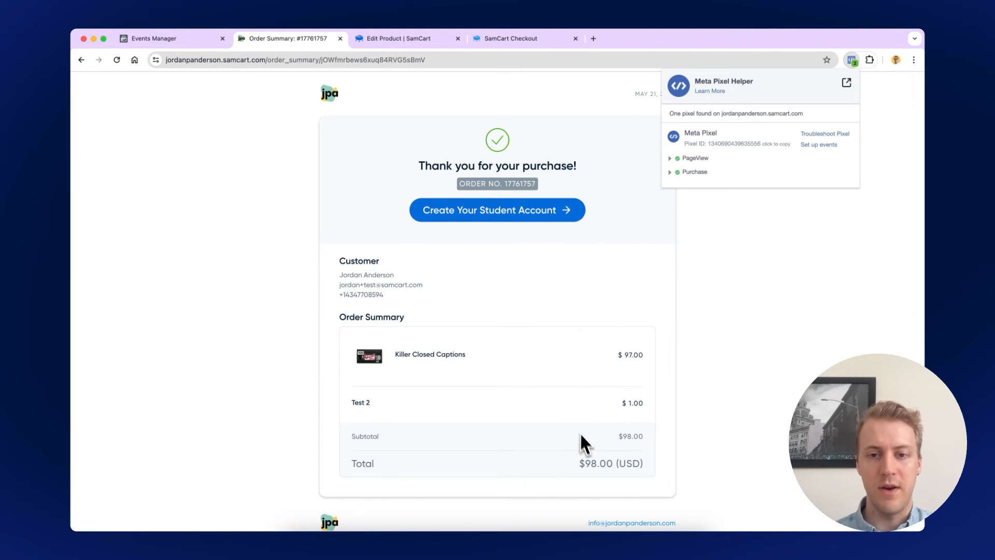
scroll(582, 444, down, 1)
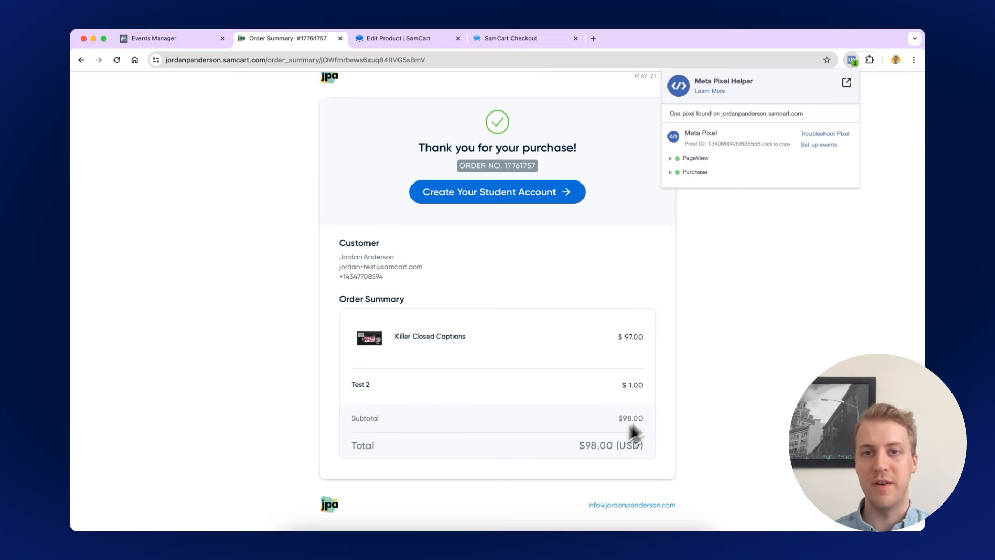
Open the pixel's Test events and expand each logged event row, including Purchase
click(179, 39)
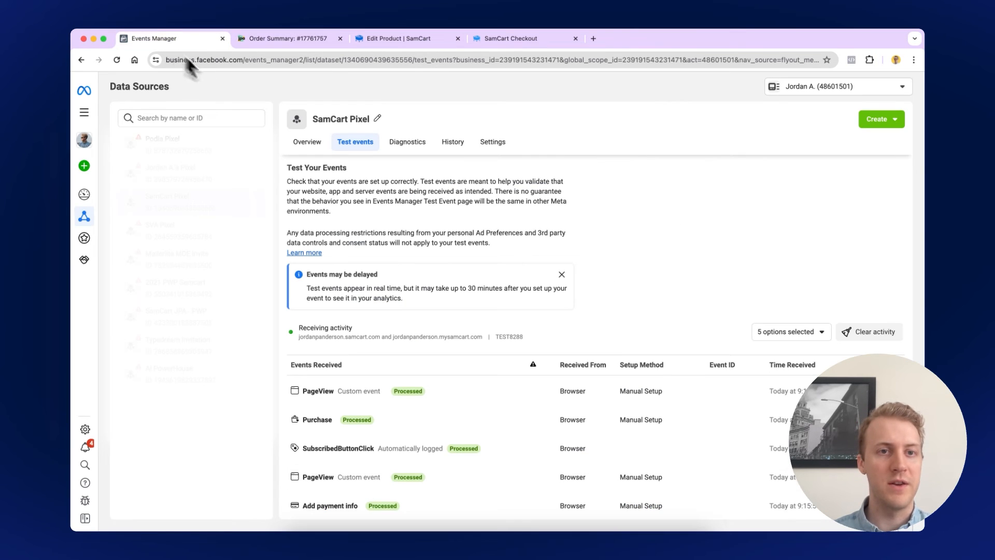
scroll(604, 328, down, 3)
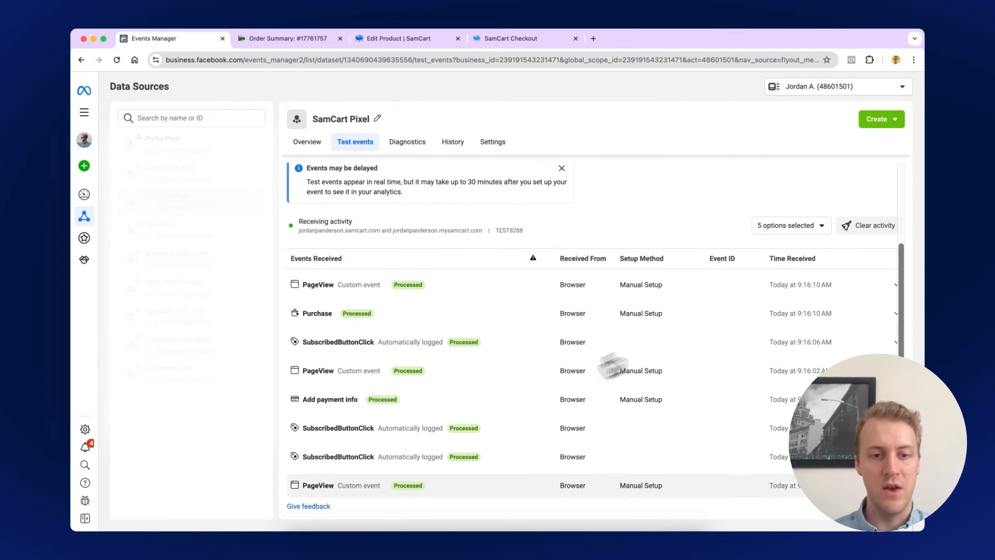
click(350, 484)
click(343, 454)
click(347, 421)
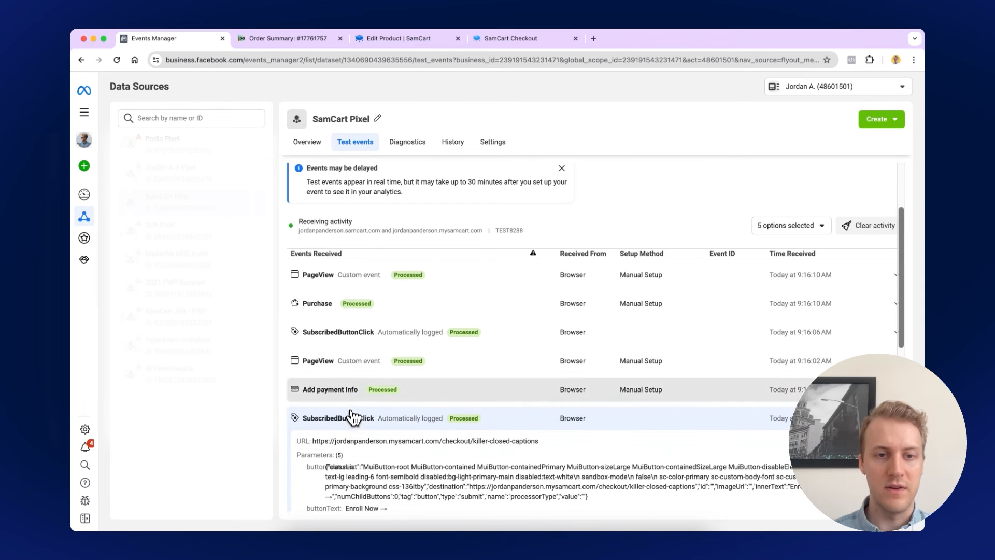
click(350, 393)
click(350, 365)
click(351, 337)
click(351, 311)
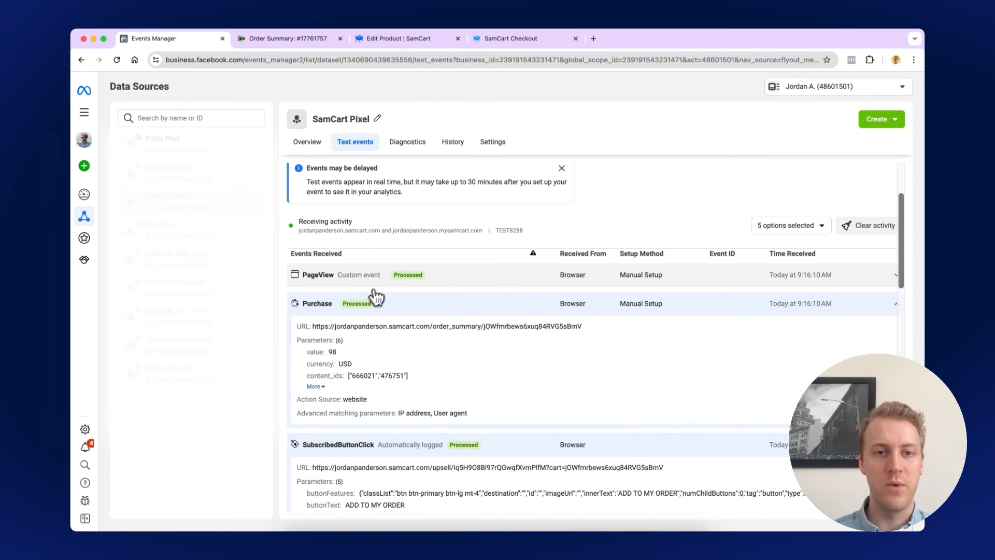
click(373, 277)
Scroll through the expanded event details to review their URLs and parameters
scroll(466, 321, down, 10)
scroll(485, 343, down, 5)
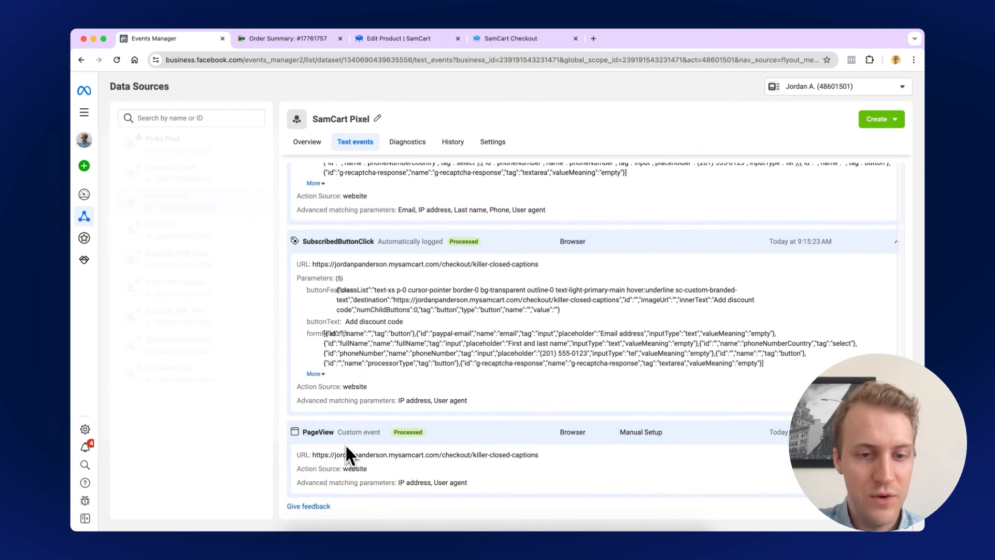
scroll(393, 450, up, 3)
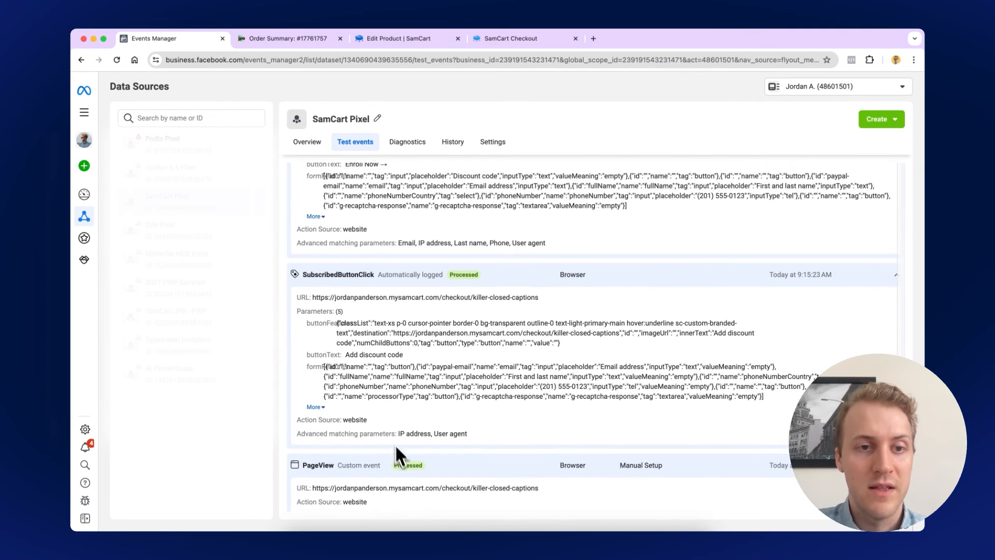
scroll(402, 319, up, 3)
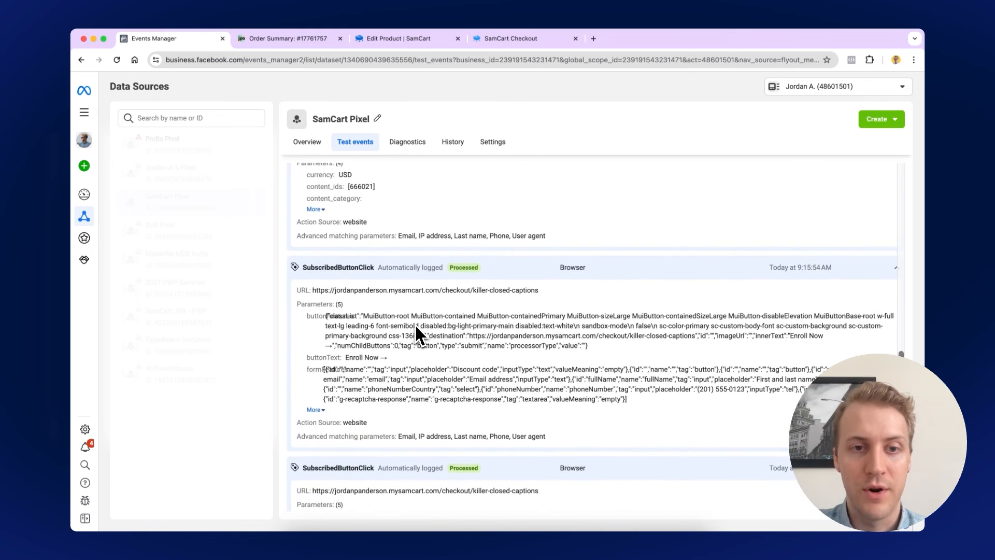
scroll(451, 321, up, 4)
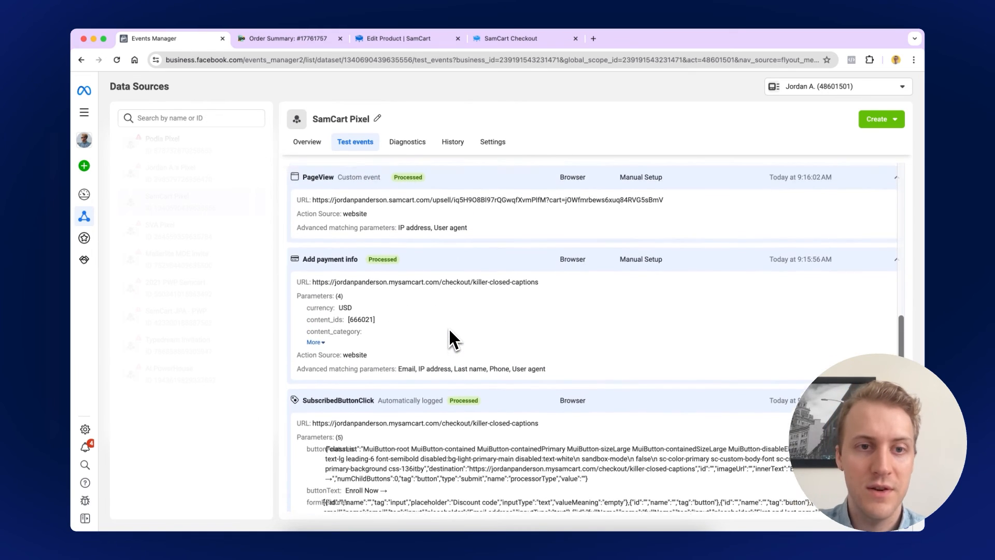
scroll(402, 311, up, 3)
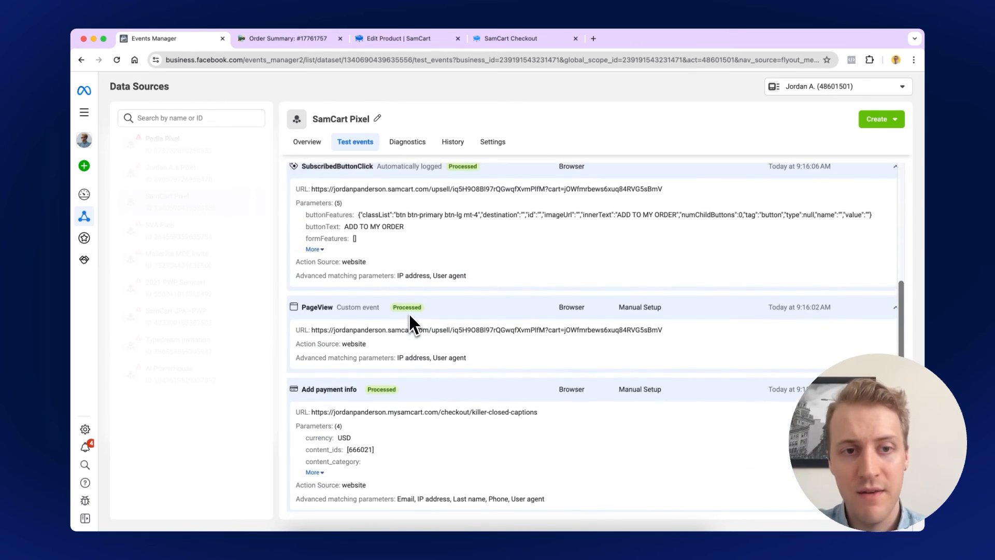
drag(415, 332, 467, 332)
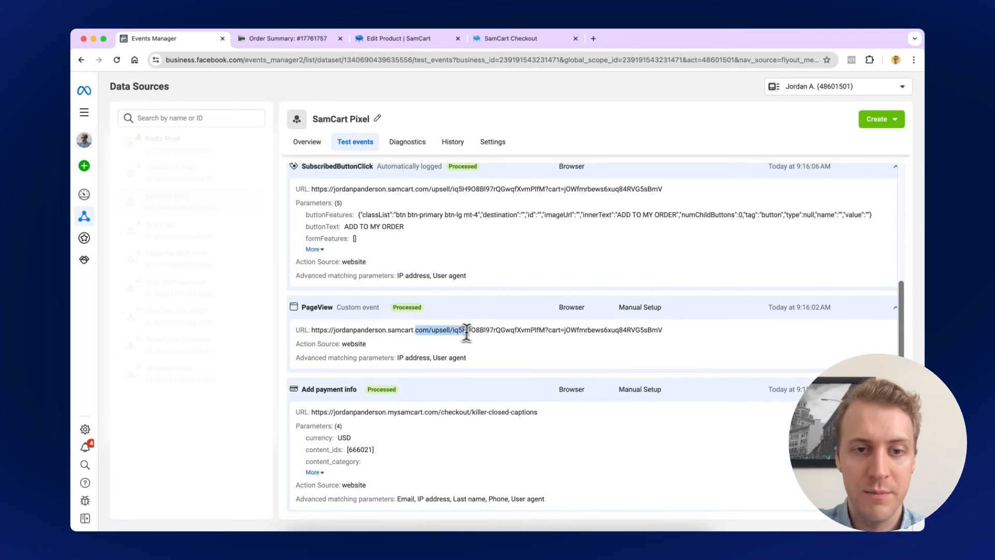
click(467, 333)
scroll(467, 332, up, 3)
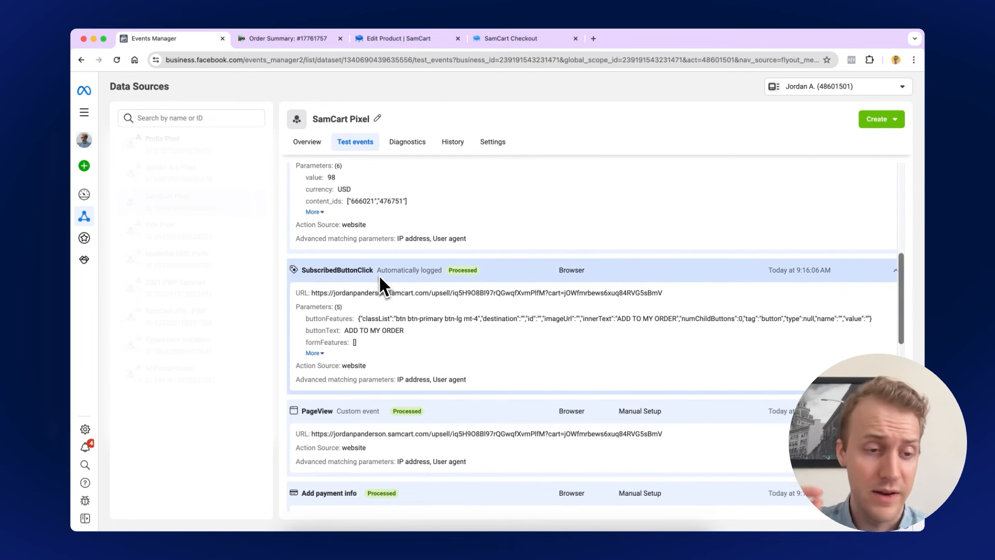
scroll(375, 275, up, 4)
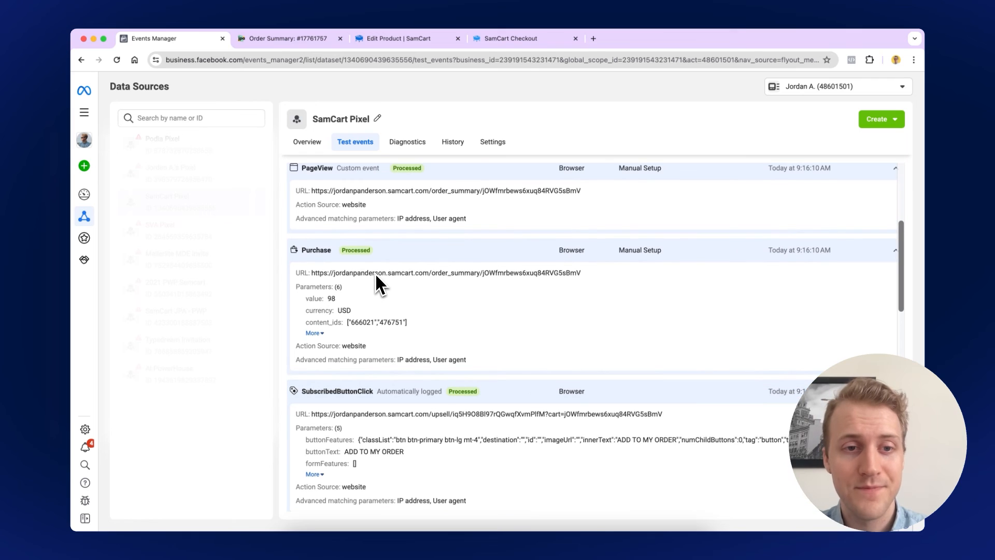
Verify the Purchase event shows value 98 USD and lists both purchased products
double_click(332, 316)
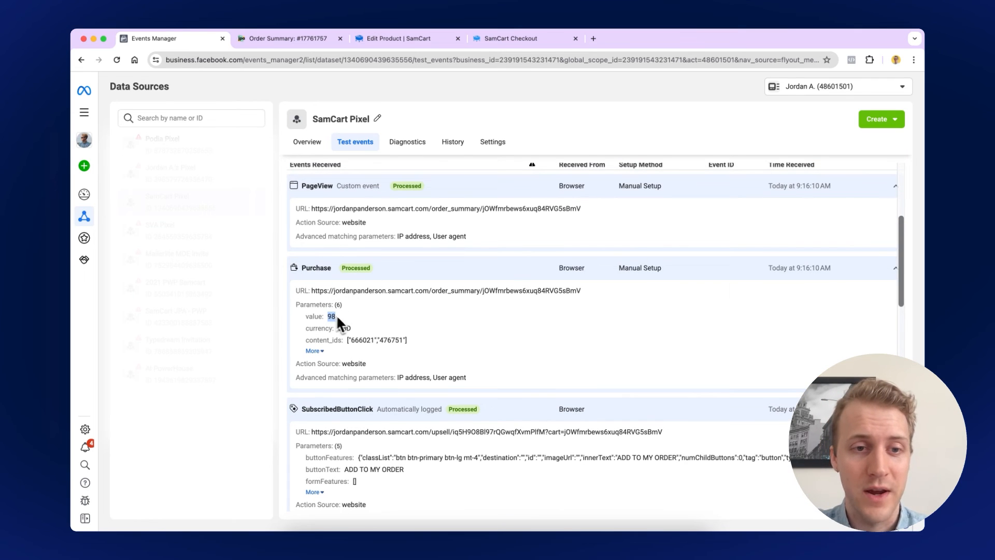
click(313, 351)
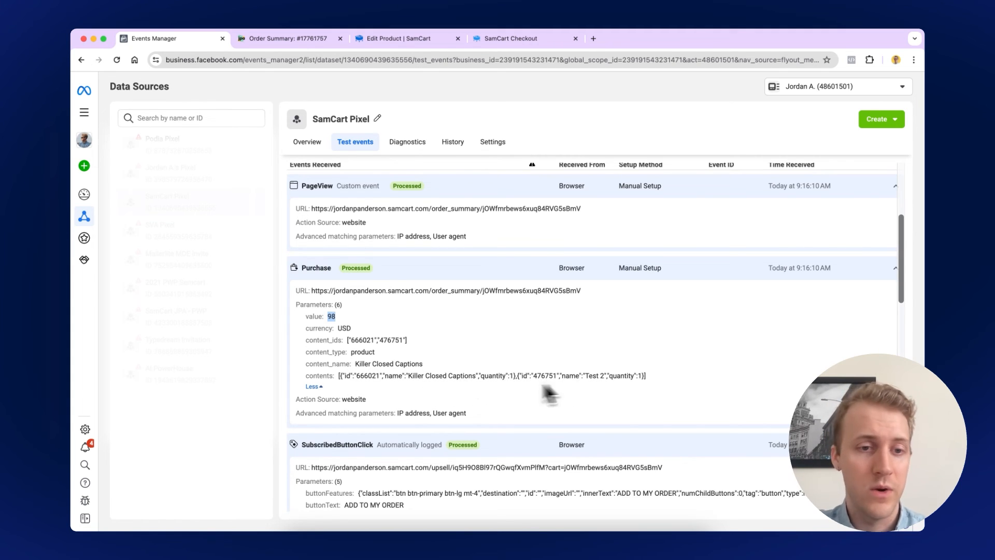
scroll(353, 358, up, 2)
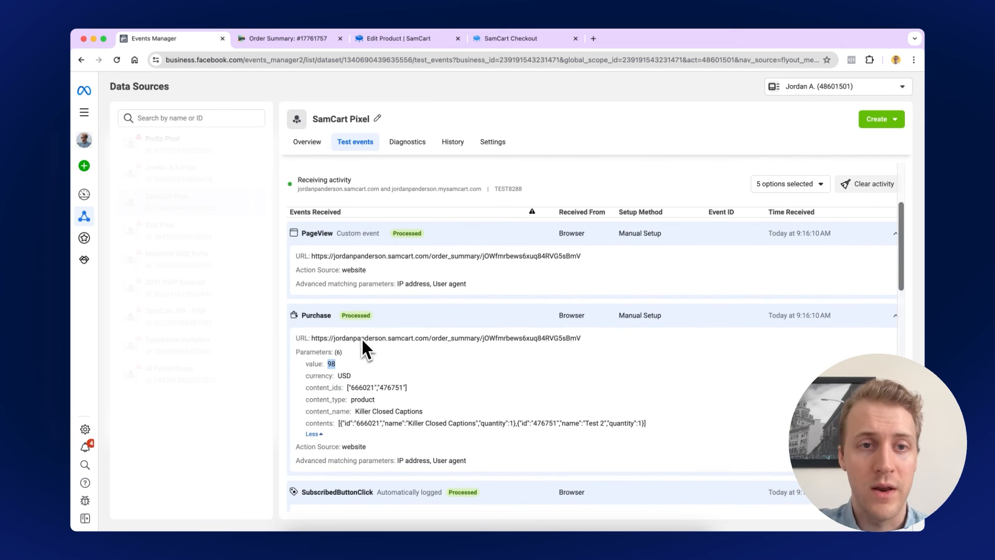
click(371, 238)
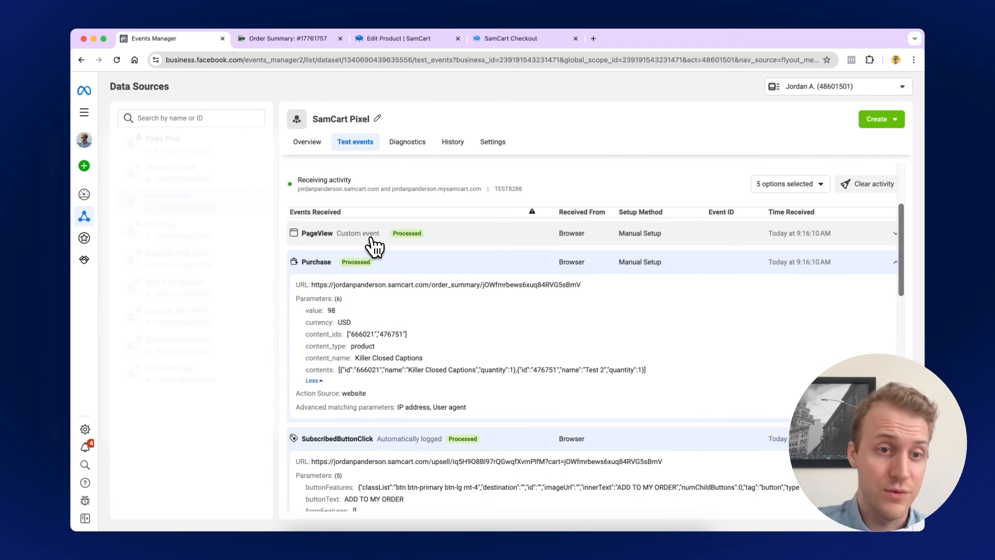
click(376, 263)
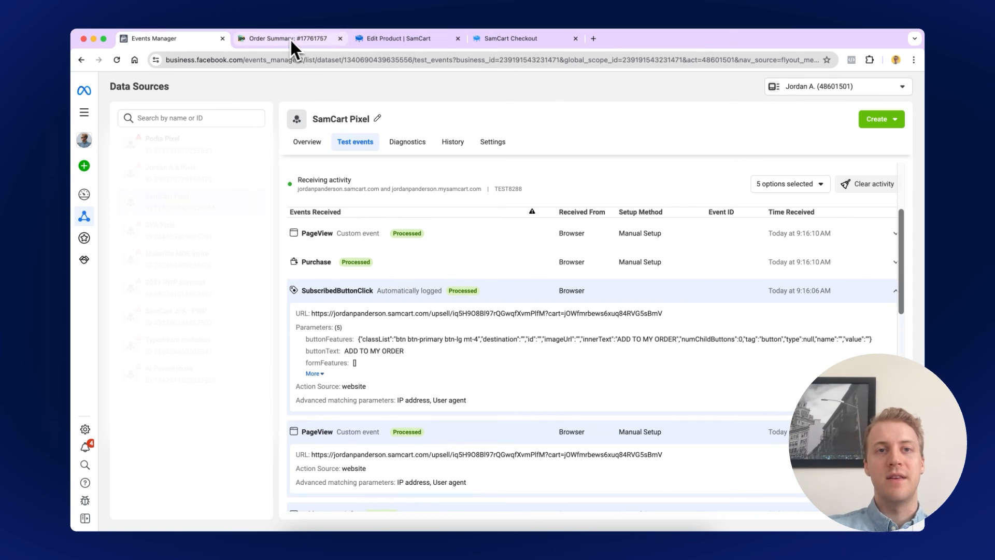
click(358, 40)
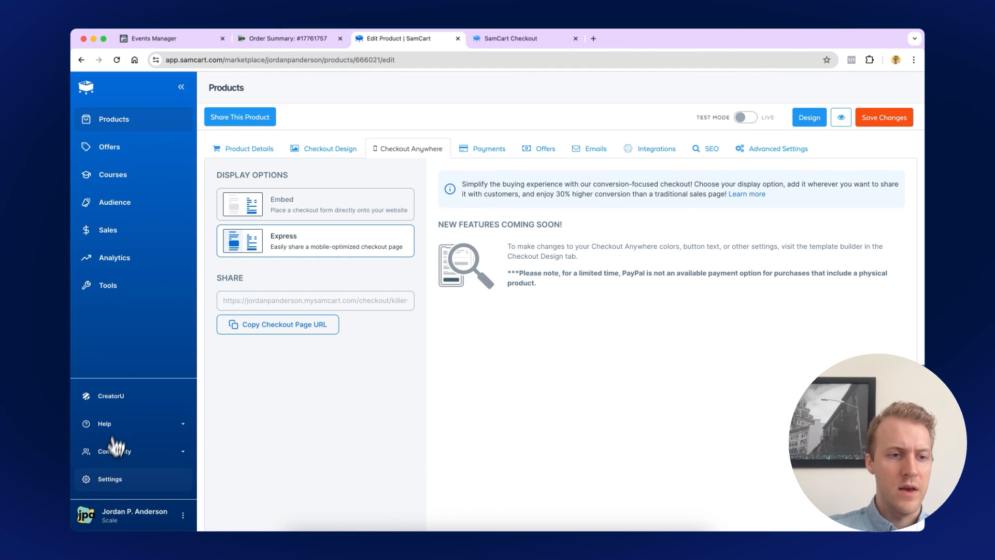
Show SamCart's General settings with the saved Meta Pixel ID and Fire Pixels Before Redirect enabled
click(103, 485)
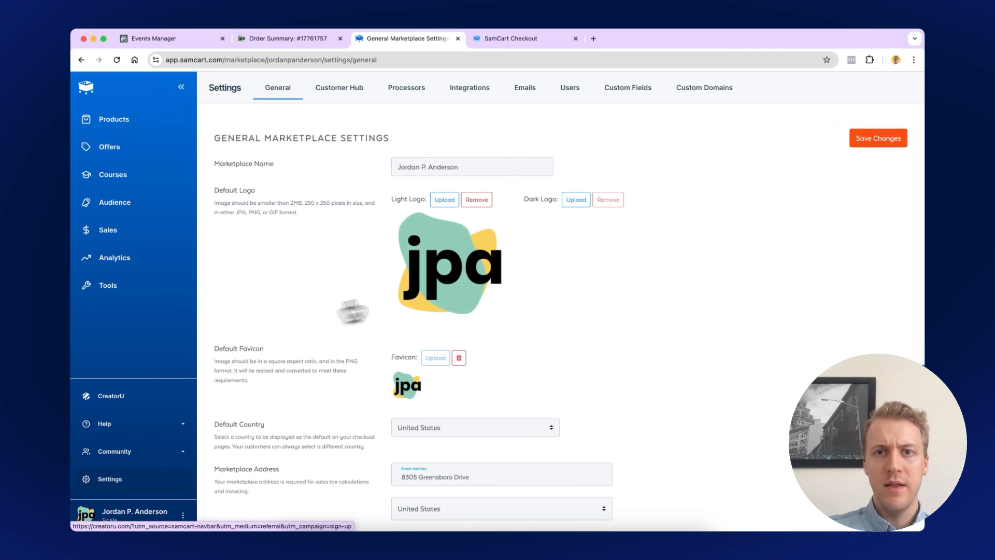
scroll(622, 363, down, 15)
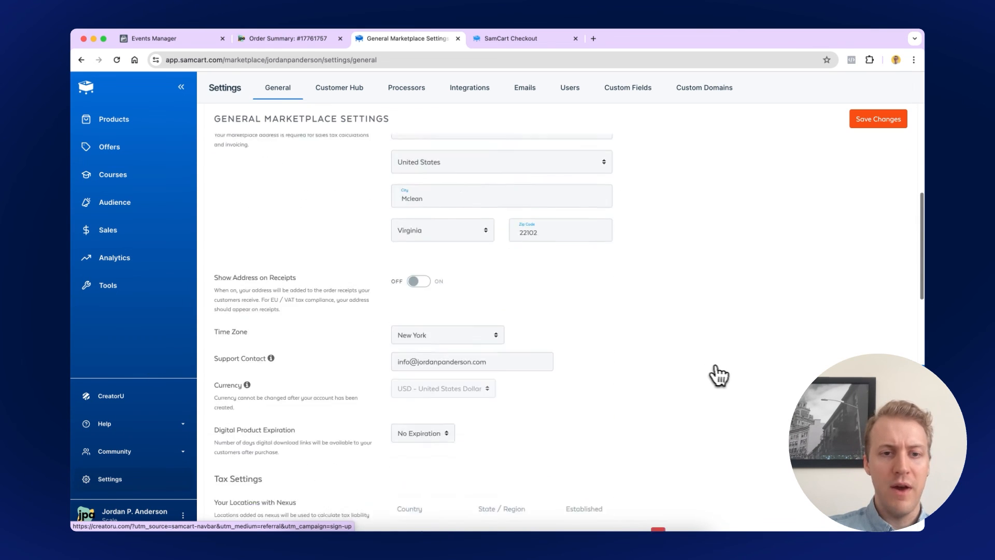
scroll(737, 377, down, 8)
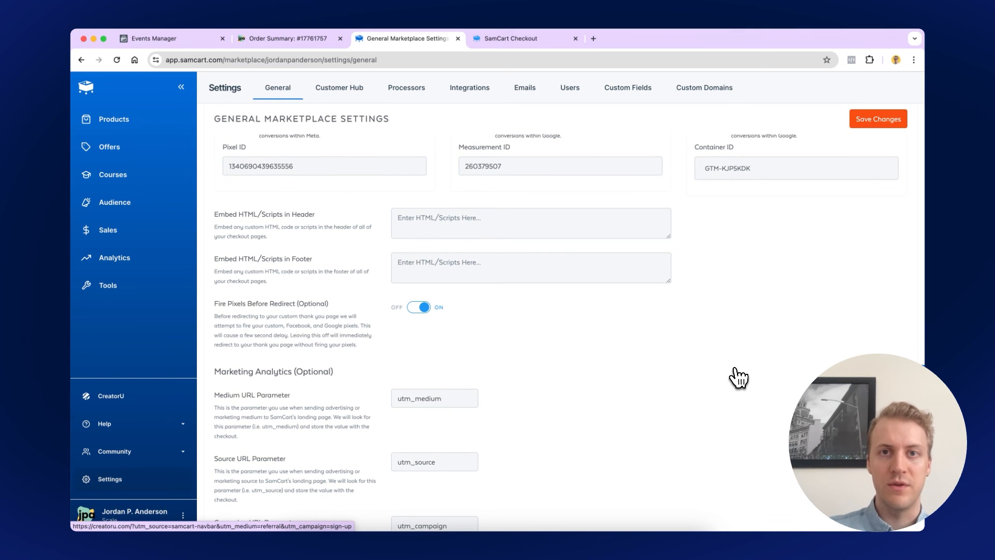
click(534, 40)
click(322, 42)
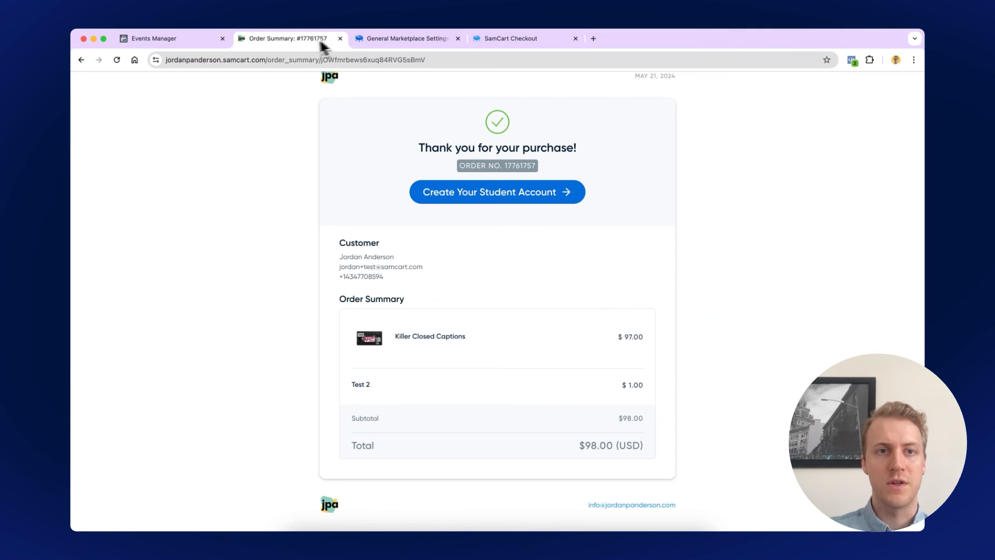
click(404, 40)
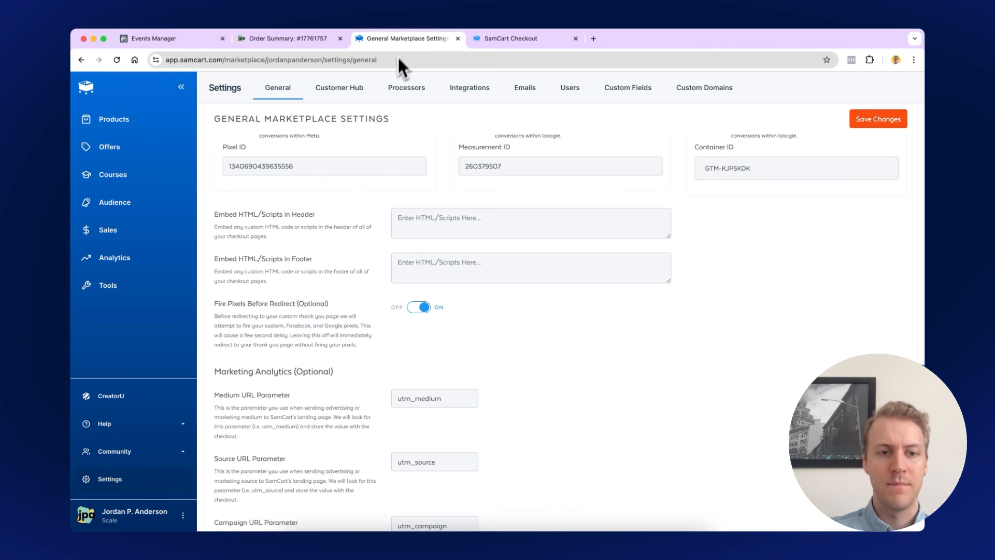